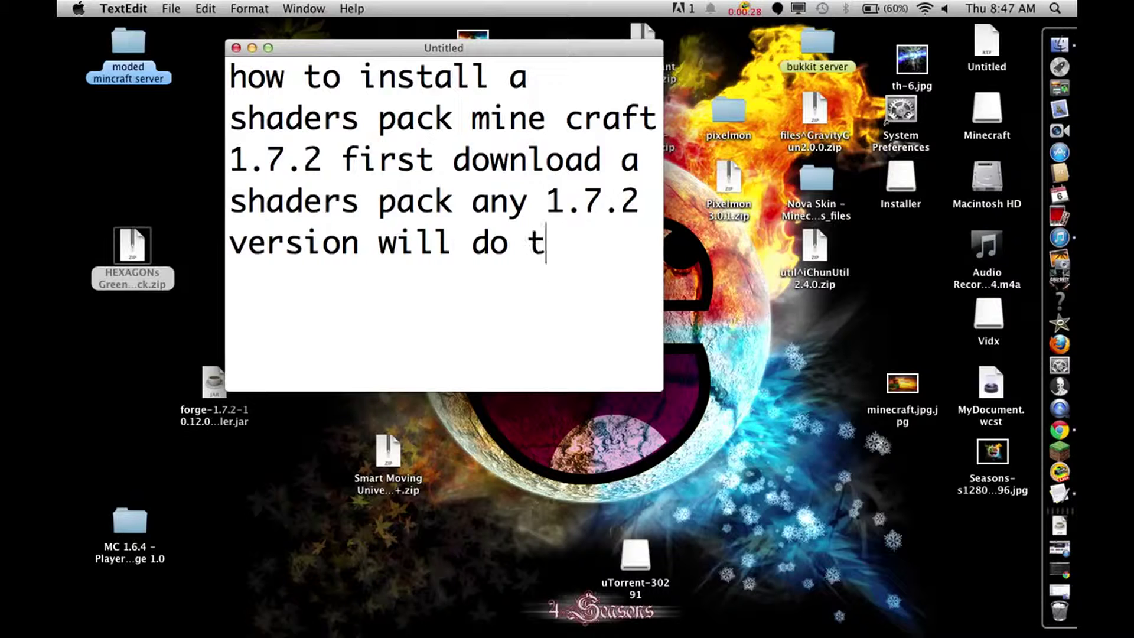
# Step: Continue the note with "then open up finder" and bring up a Finder window
pyautogui.write('open ')
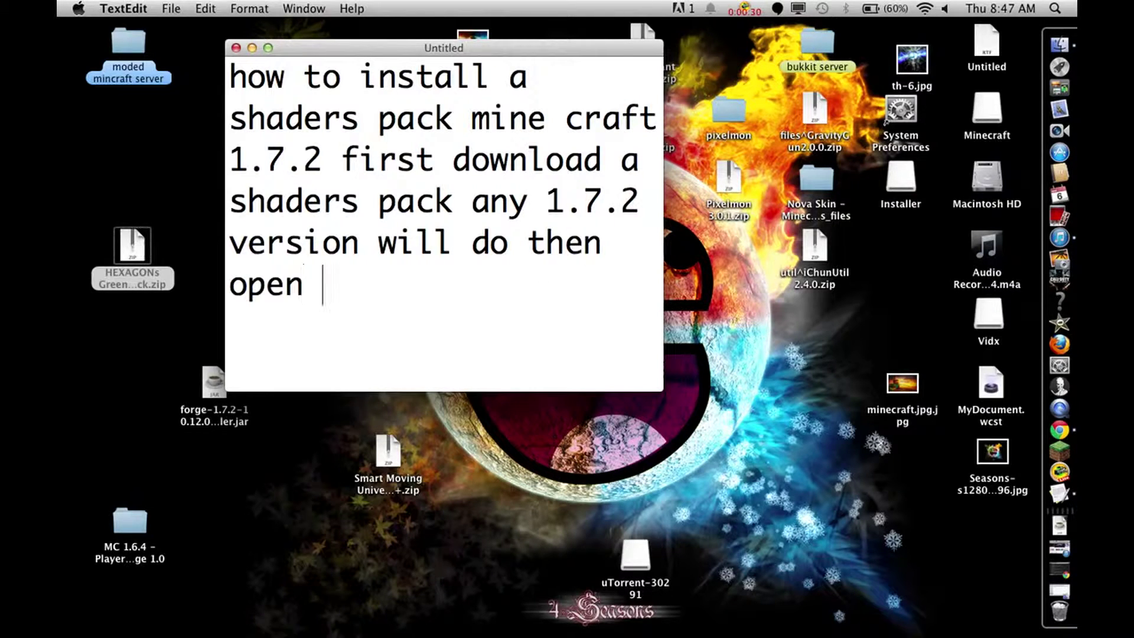
pyautogui.write('up finder')
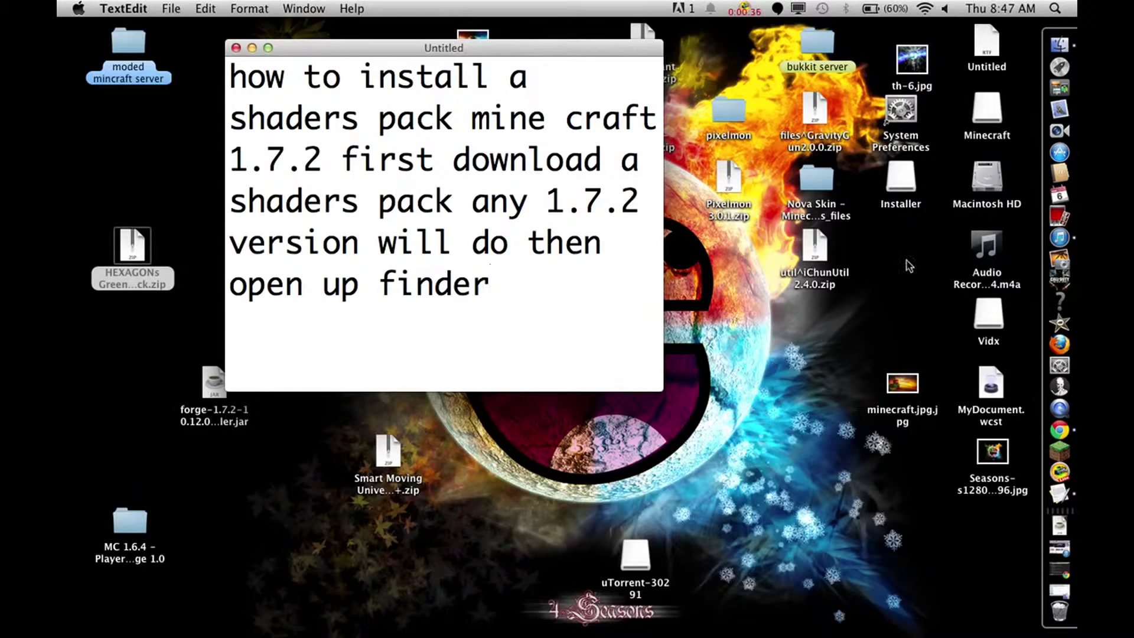
pyautogui.click(1061, 46)
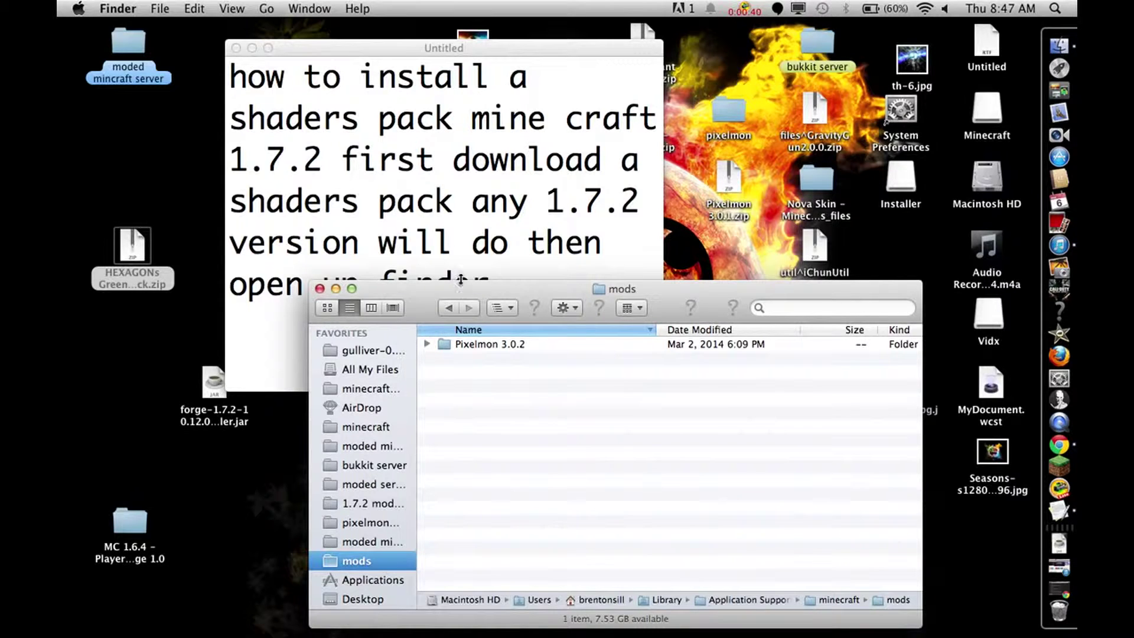
# Step: Return to the TextEdit note and add "i have my mine craft mods folder in the side bar"
pyautogui.click(543, 274)
pyautogui.write('i have')
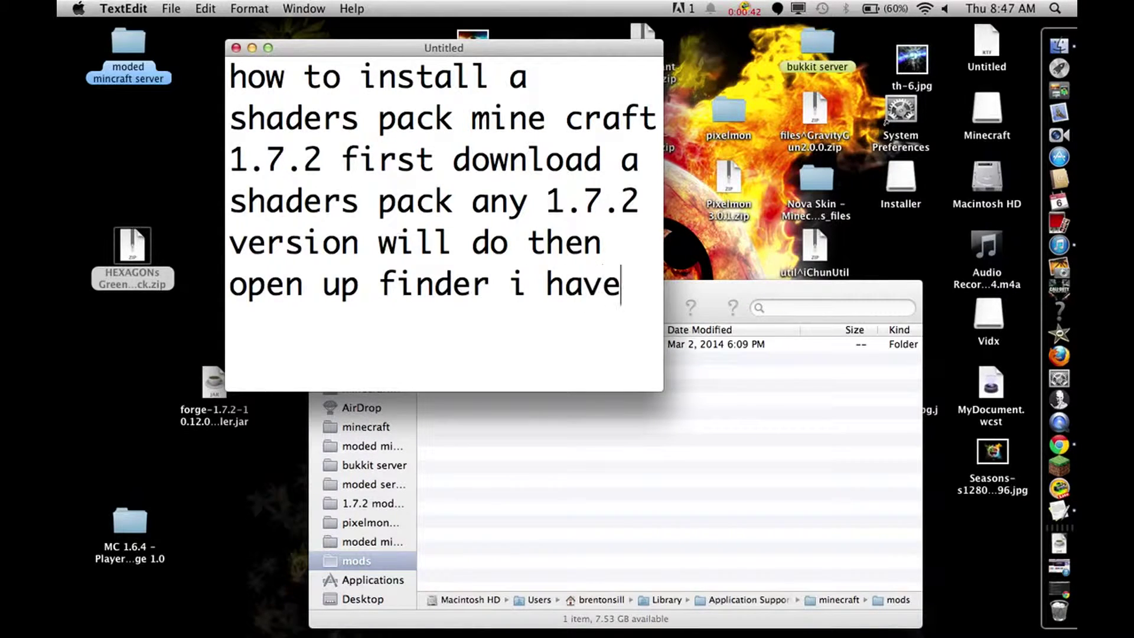
pyautogui.write(' my minecraft mods folder in ')
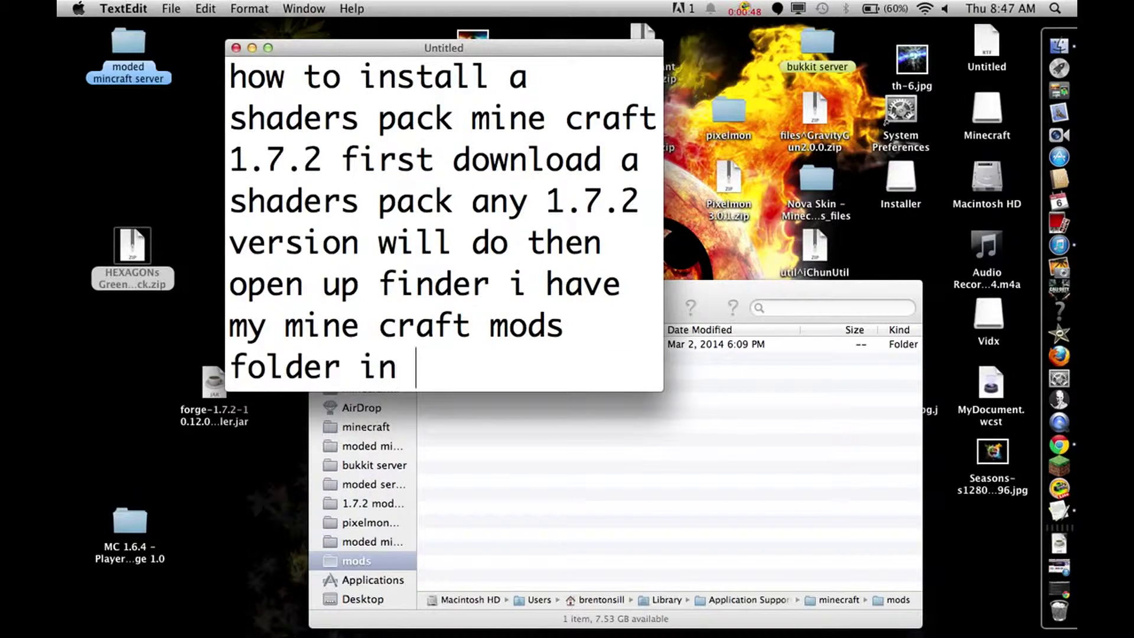
pyautogui.write('the s')
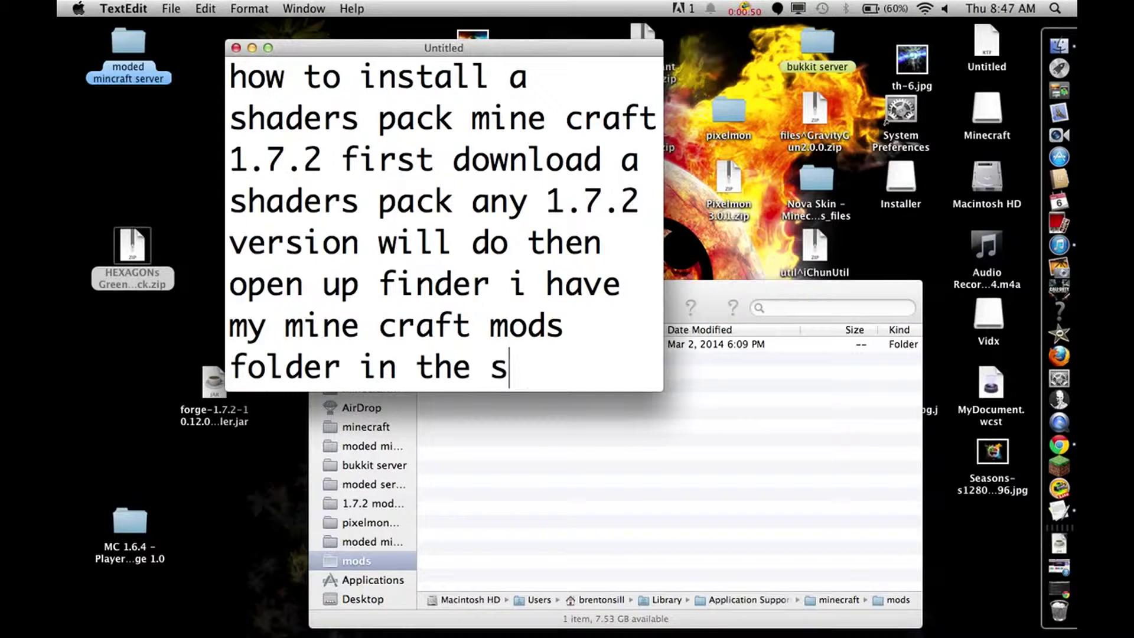
pyautogui.write('ide a')
pyautogui.press('BackSpace')
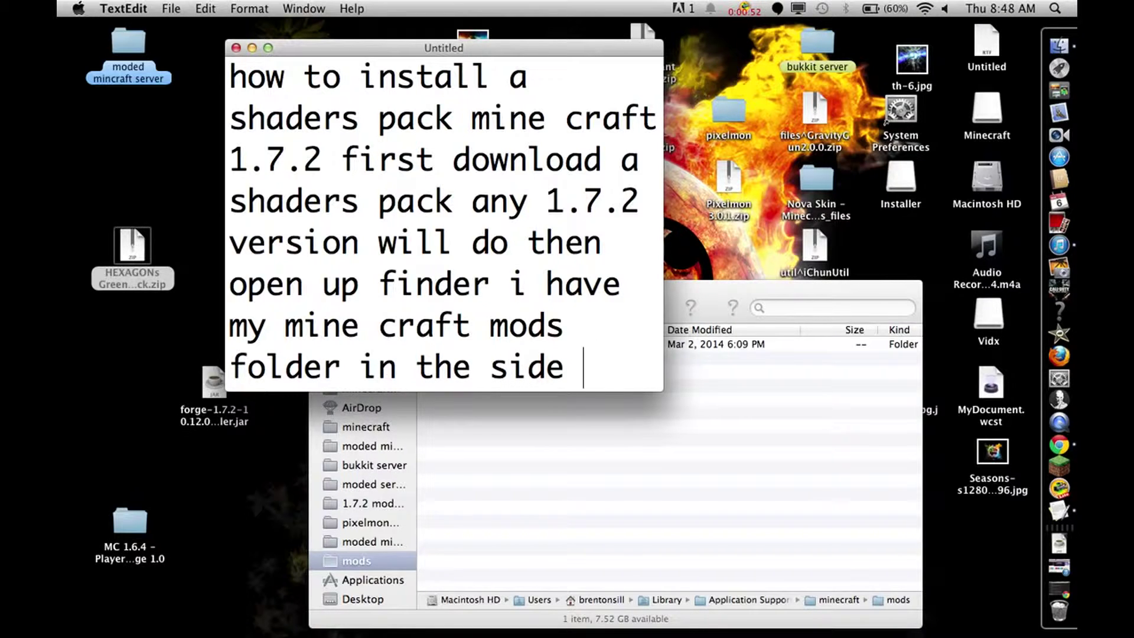
pyautogui.write('bar')
# Step: Check the Finder sidebar folders, return to the TextEdit note and remove the word "bar" from its end
pyautogui.click(679, 472)
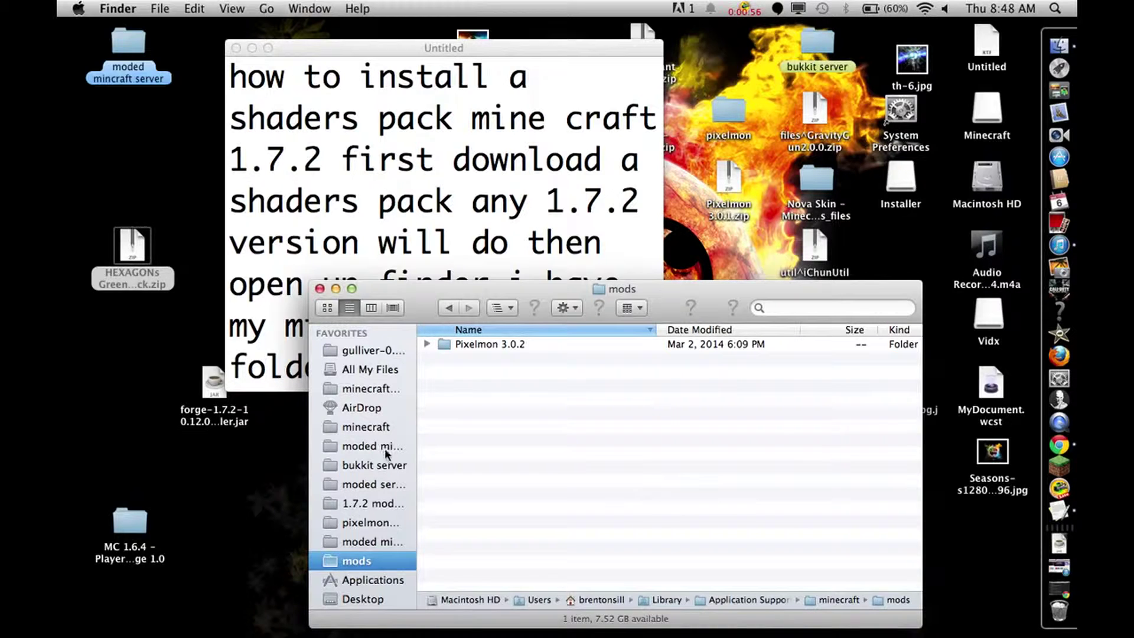
pyautogui.click(529, 269)
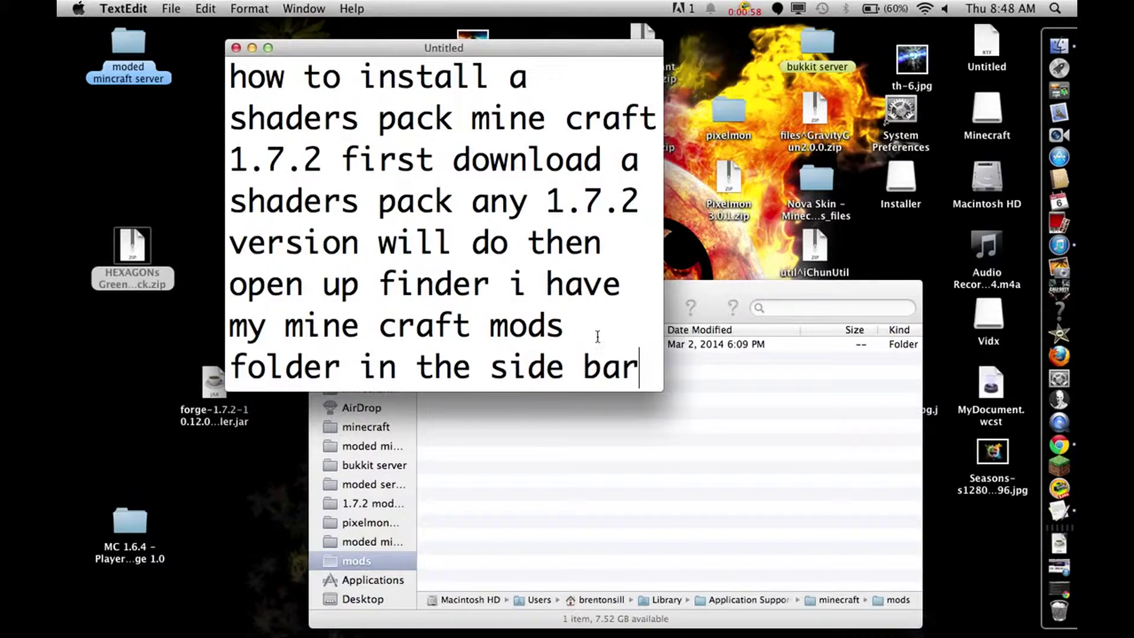
pyautogui.press('BackSpace')
pyautogui.press('BackSpace')
pyautogui.press('BackSpace')
pyautogui.press('BackSpace')
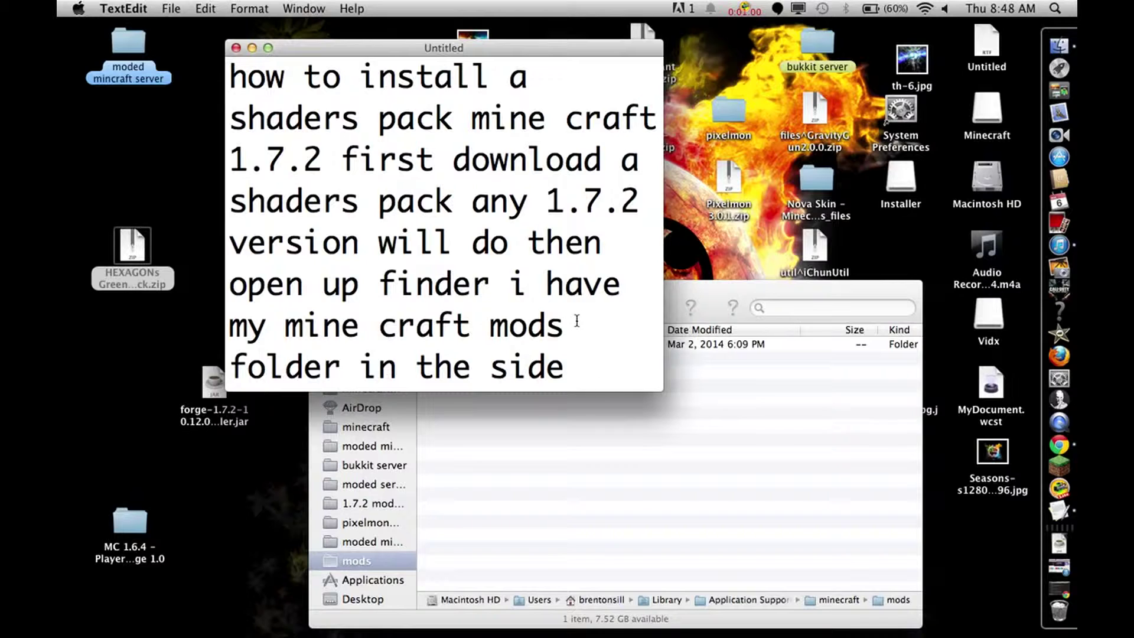
# Step: Change "mine craft mods folder" to "minecraft folder" in the note's last sentence
pyautogui.click(377, 325)
pyautogui.press('BackSpace')
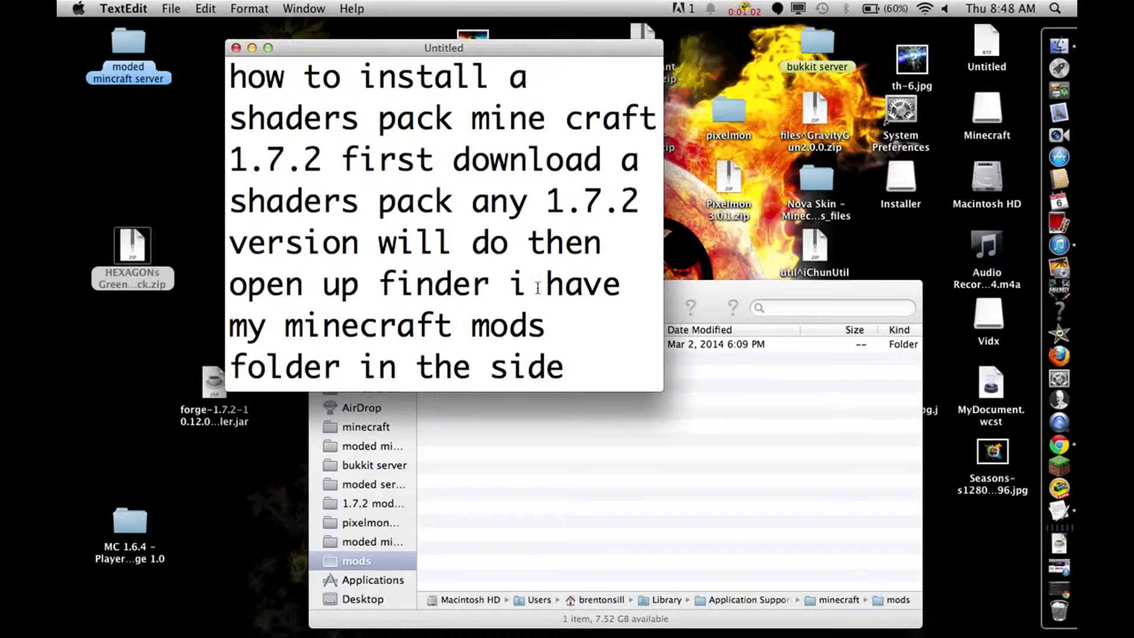
pyautogui.moveTo(543, 327); pyautogui.dragTo(471, 328)
pyautogui.press('BackSpace')
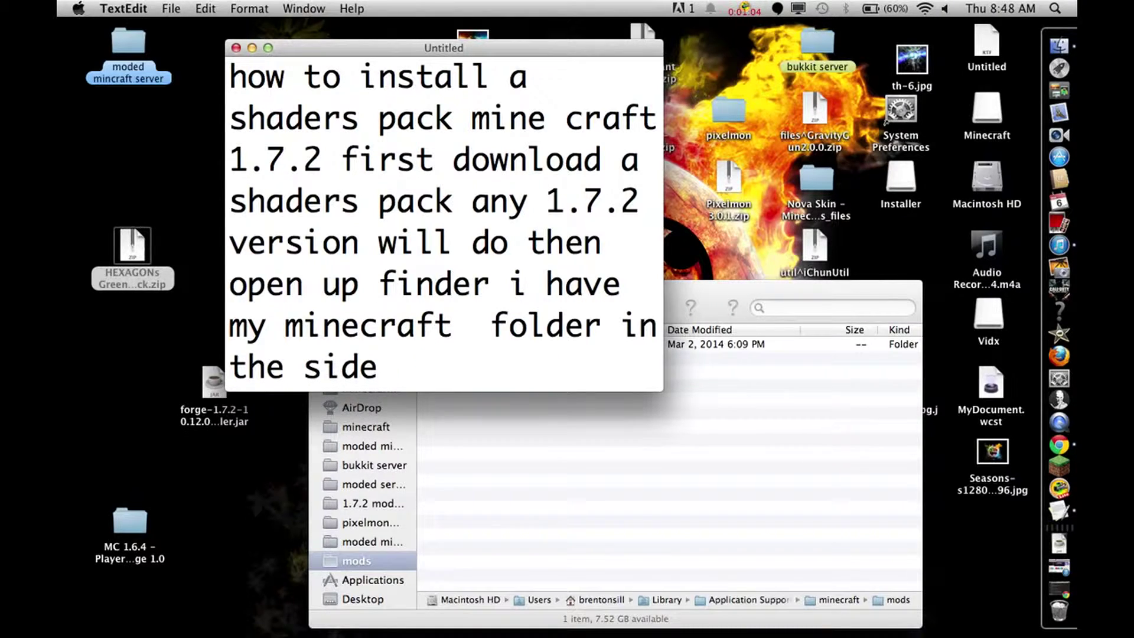
pyautogui.press('BackSpace')
# Step: Switch to Finder, open the minecraft folder and go to the part of the list with shaderpacks
pyautogui.click(533, 486)
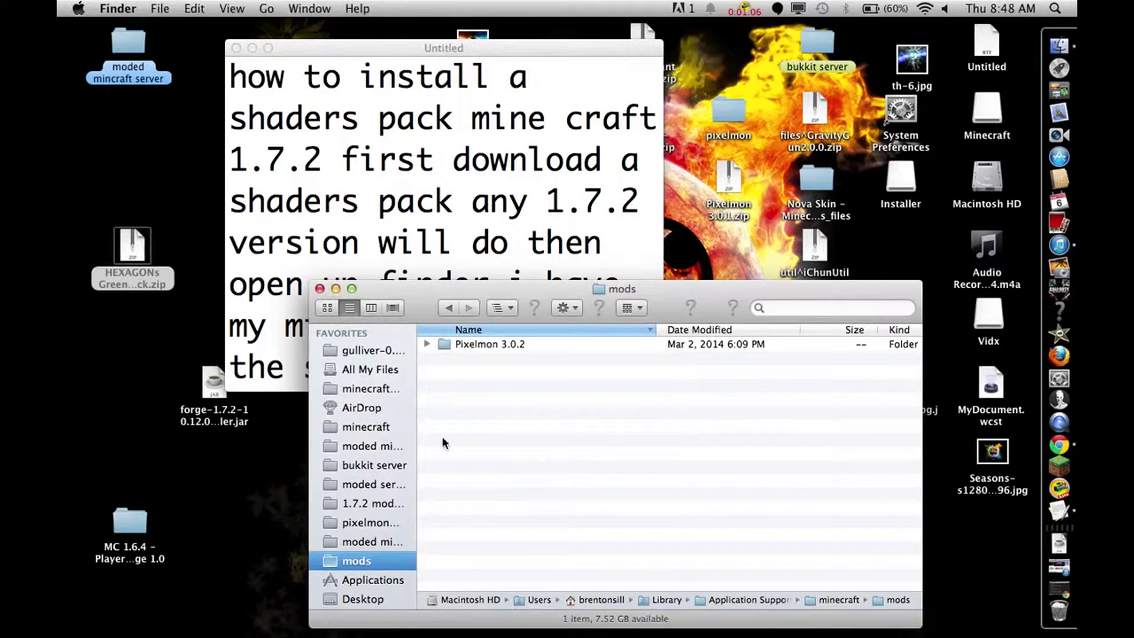
pyautogui.click(378, 430)
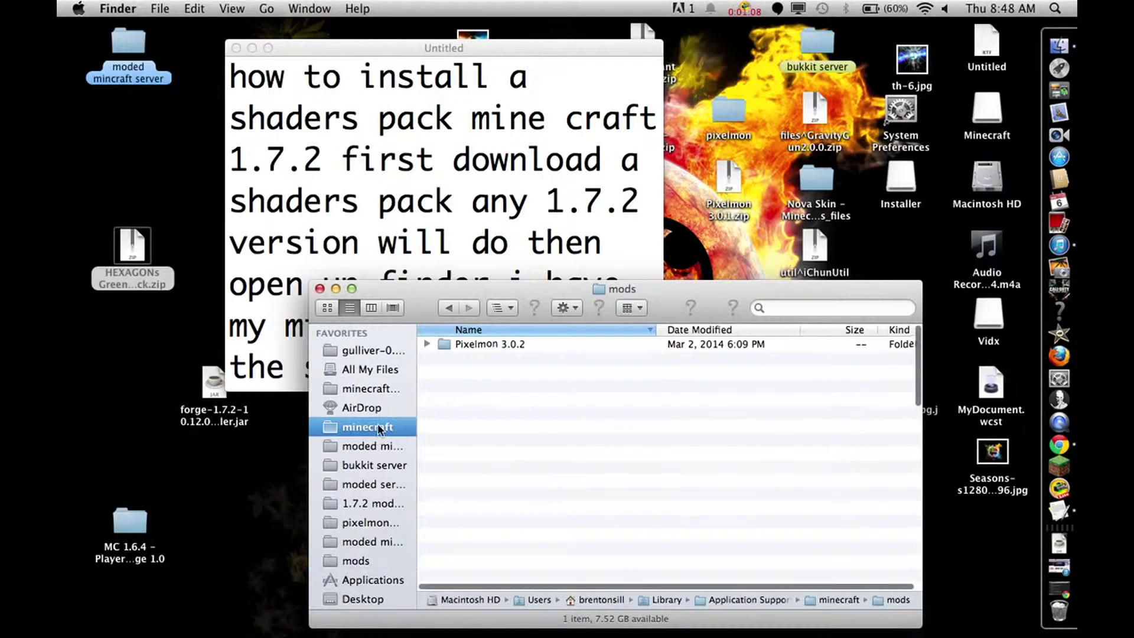
pyautogui.scroll(-8, 466, 460)
pyautogui.scroll(-10, 478, 473)
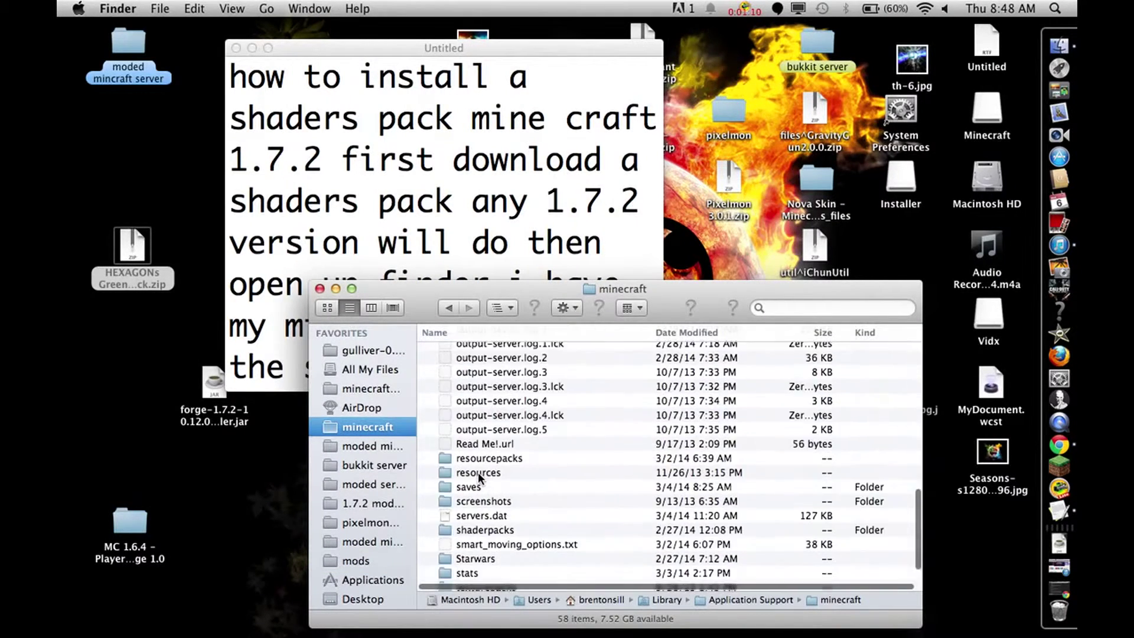
# Step: Return to the TextEdit note and add "scroll down un till you find shaders" at its end
pyautogui.click(566, 294)
pyautogui.click(419, 369)
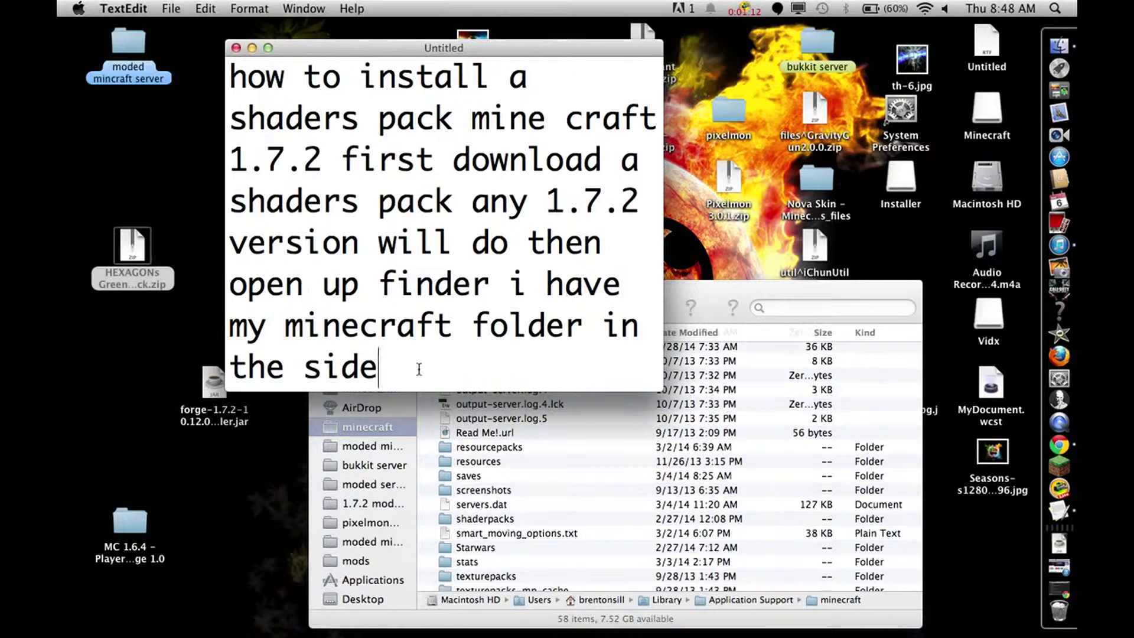
pyautogui.write('scroo')
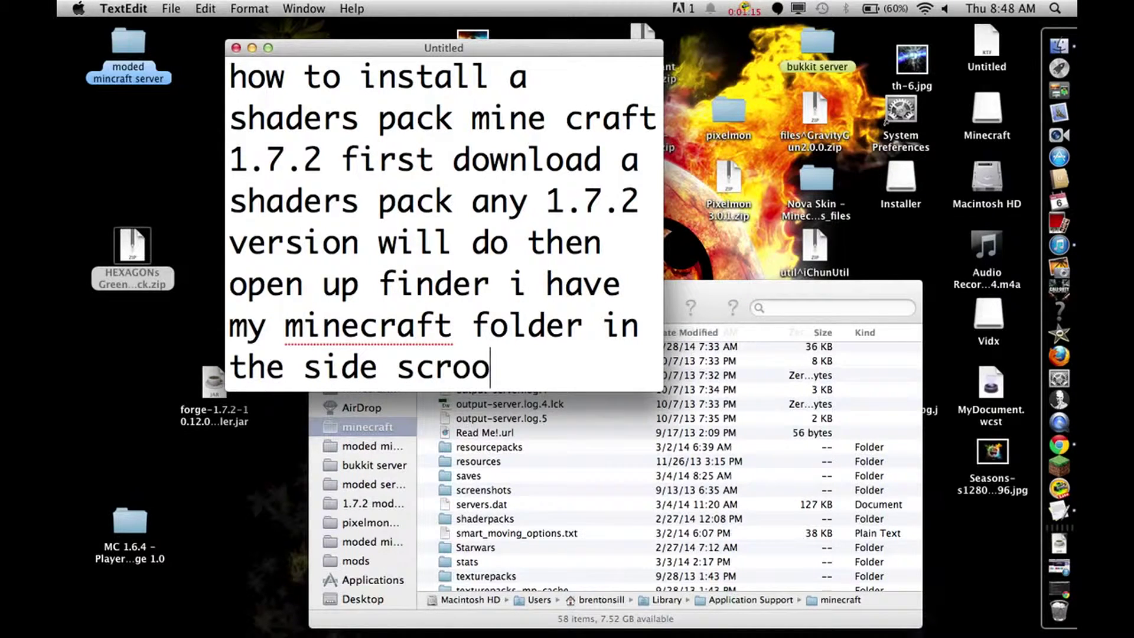
pyautogui.press('BackSpace')
pyautogui.write('ll ')
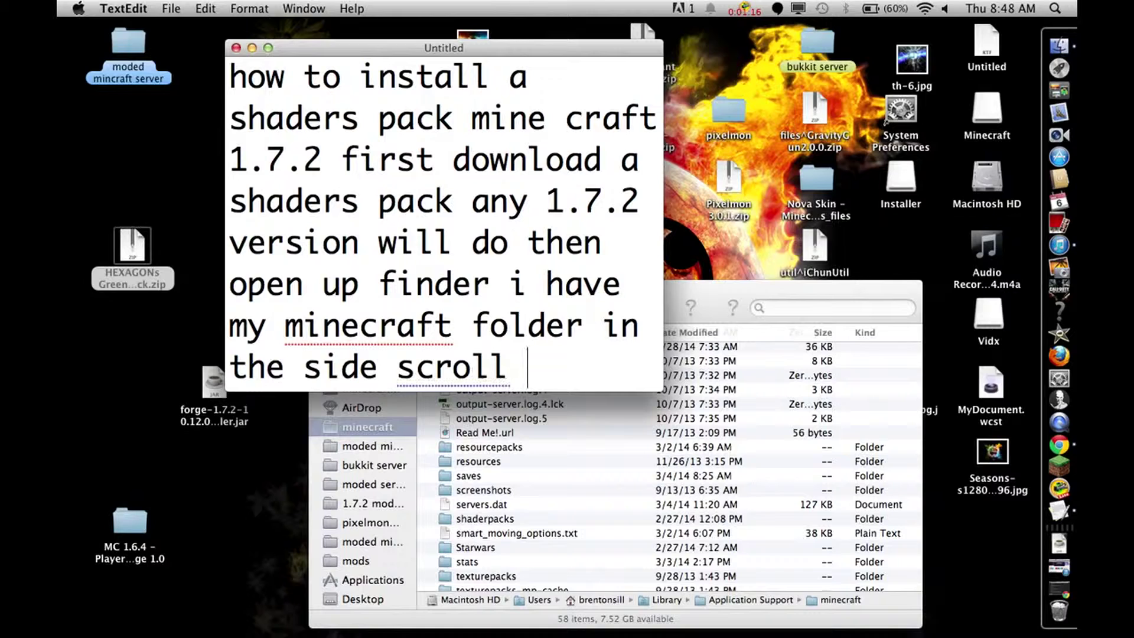
pyautogui.write('down ')
pyautogui.write('un till you ')
pyautogui.write('find')
pyautogui.write(' shad')
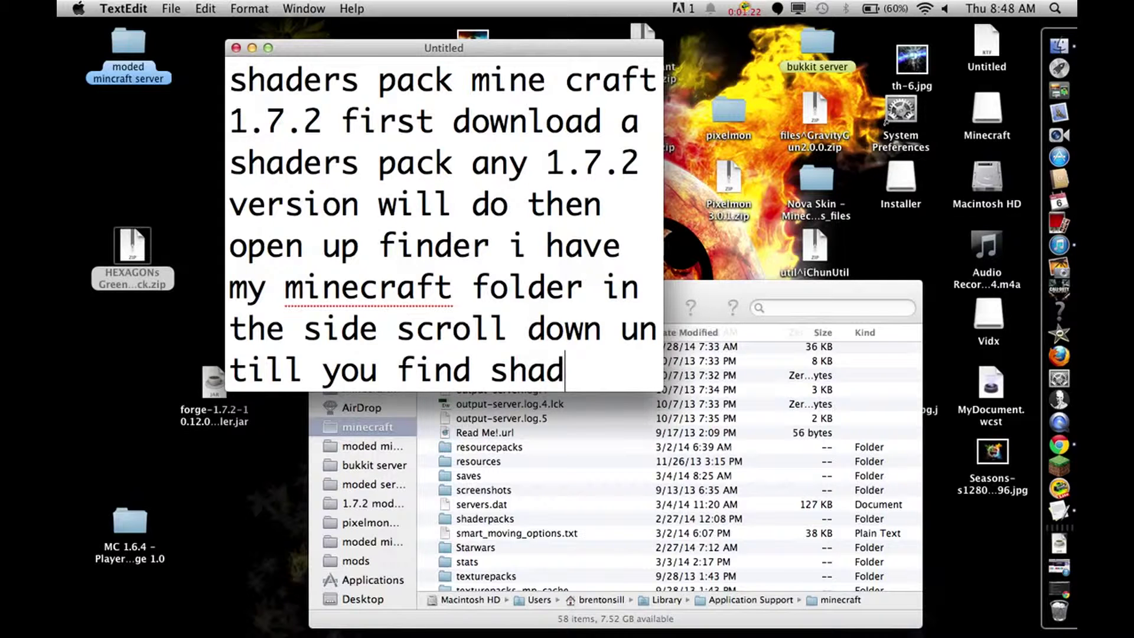
pyautogui.write('ers nb')
pyautogui.press('BackSpace')
# Step: Continue the note with "but first you will need a .jar if it"
pyautogui.write('but ')
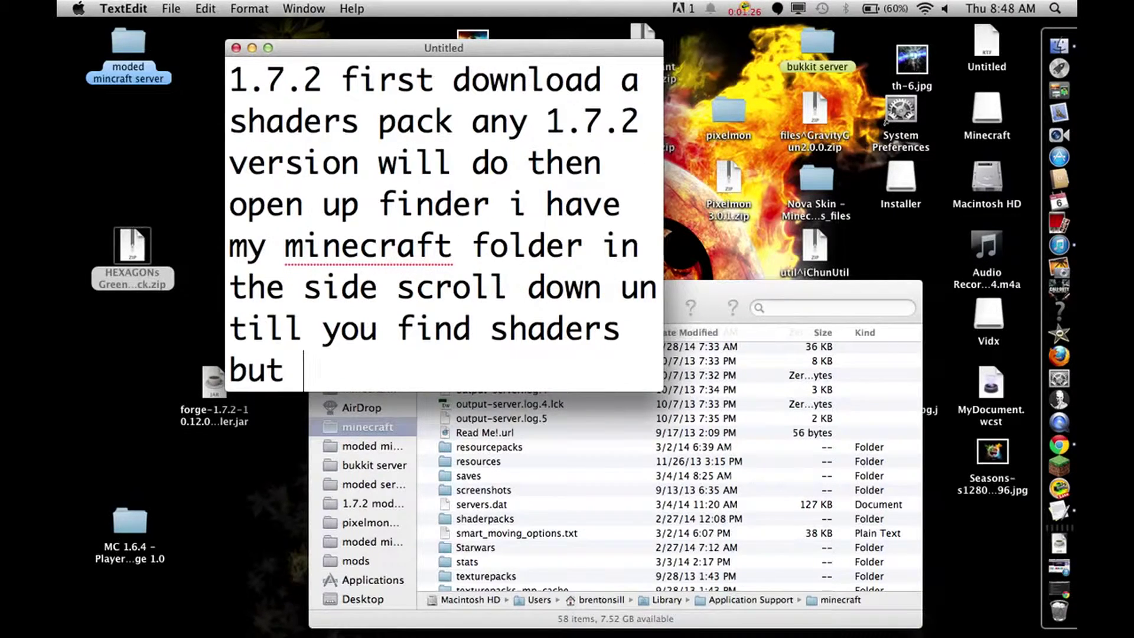
pyautogui.write('first you')
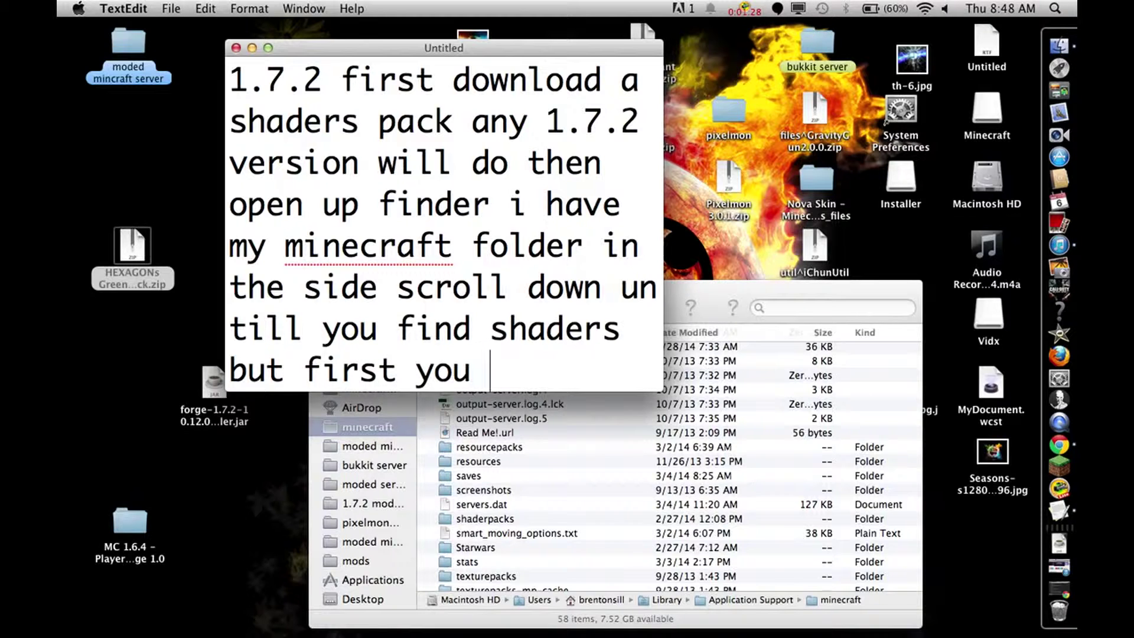
pyautogui.write(' will nee')
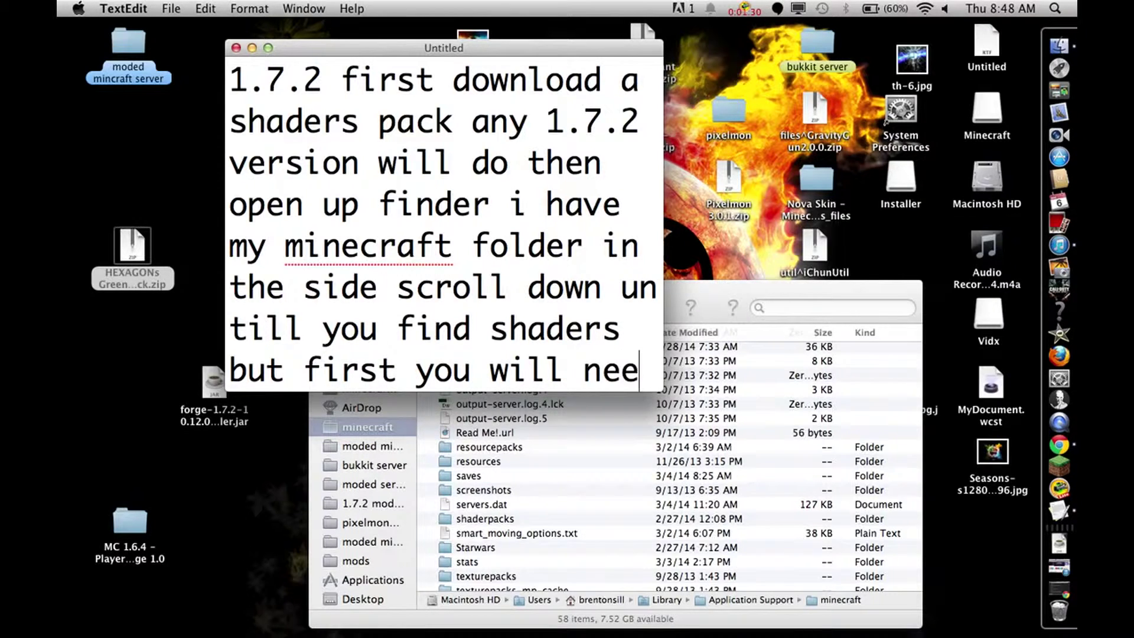
pyautogui.write('d a ja')
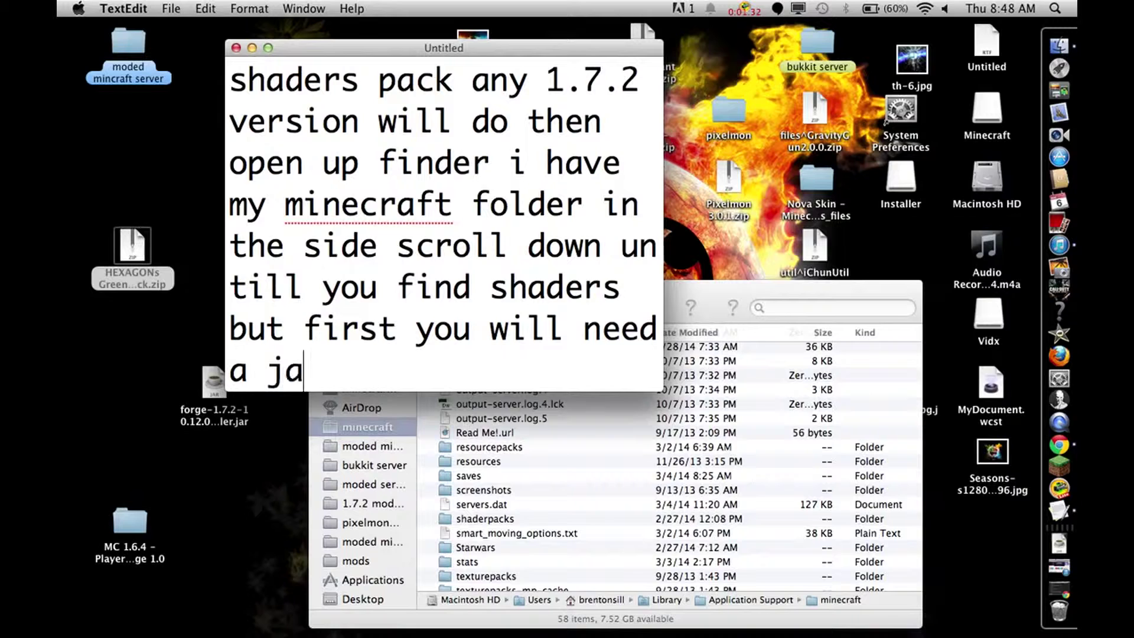
pyautogui.press('BackSpace')
pyautogui.press('BackSpace')
pyautogui.press('BackSpace')
pyautogui.write('.jar if it')
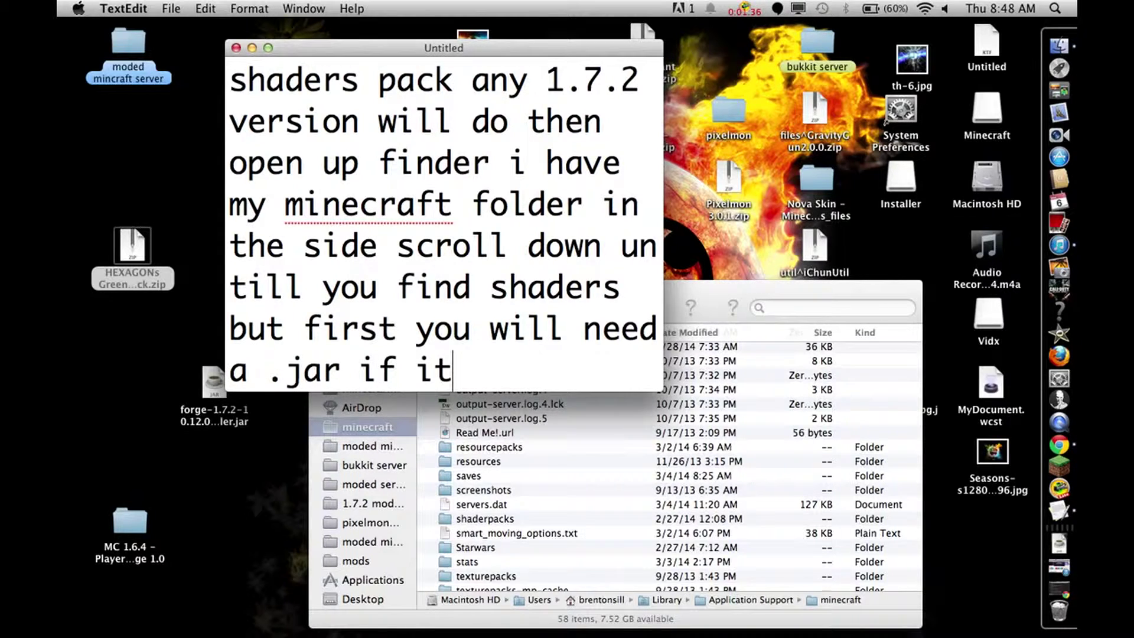
# Step: Switch to Finder and open the shaderpacks folder inside the minecraft folder
pyautogui.click(533, 474)
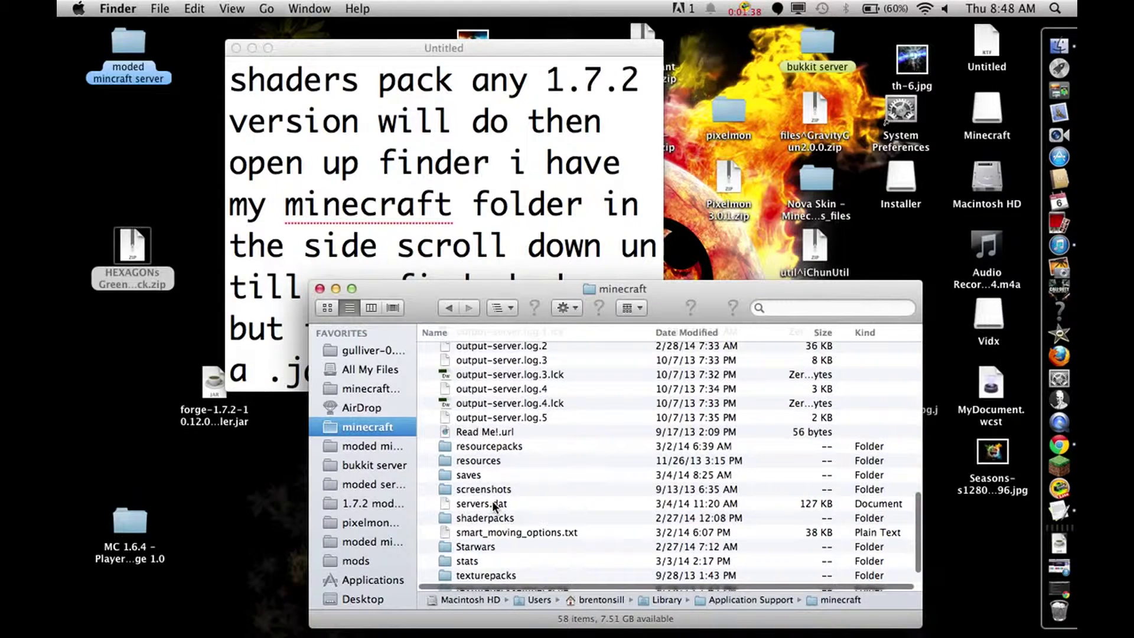
pyautogui.scroll(-3, 490, 500)
pyautogui.doubleClick(488, 483)
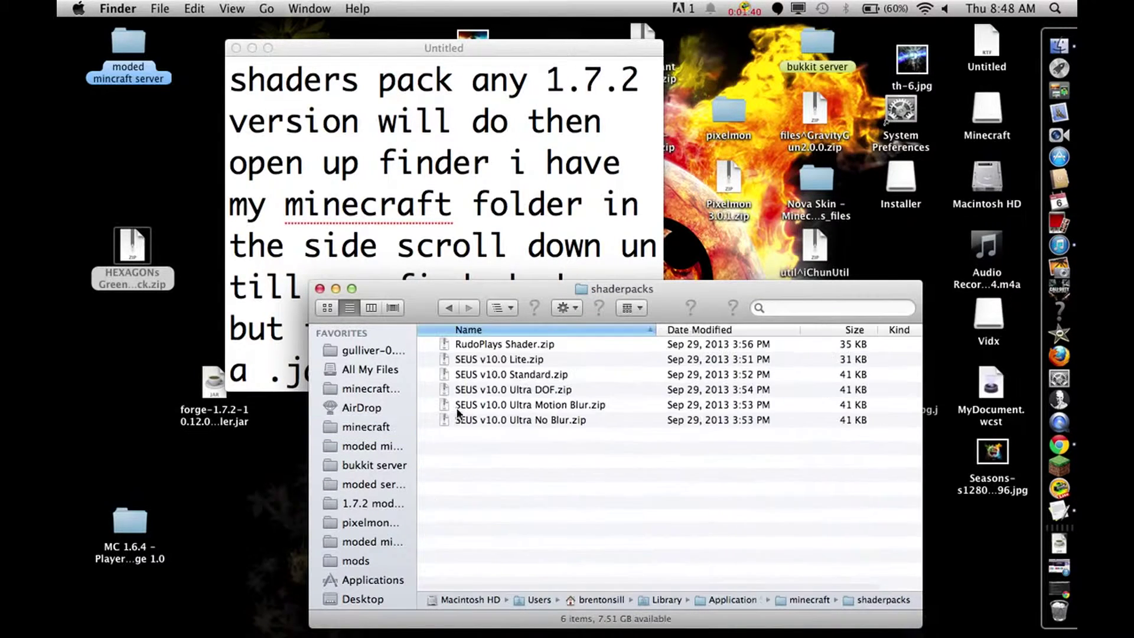
# Step: Return to the TextEdit note and add "and as you see" at its end
pyautogui.press('super+Tab')
pyautogui.write('and ass you')
pyautogui.press('BackSpace')
pyautogui.press('BackSpace')
pyautogui.press('BackSpace')
pyautogui.press('BackSpace')
pyautogui.press('BackSpace')
pyautogui.write('you see')
# Step: Continue the note with "i already have shaders"
pyautogui.write(' i alre')
pyautogui.press('BackSpace')
pyautogui.write('ad')
pyautogui.press('BackSpace')
pyautogui.press('BackSpace')
pyautogui.write('eady hac')
pyautogui.press('BackSpace')
pyautogui.write('ve shj')
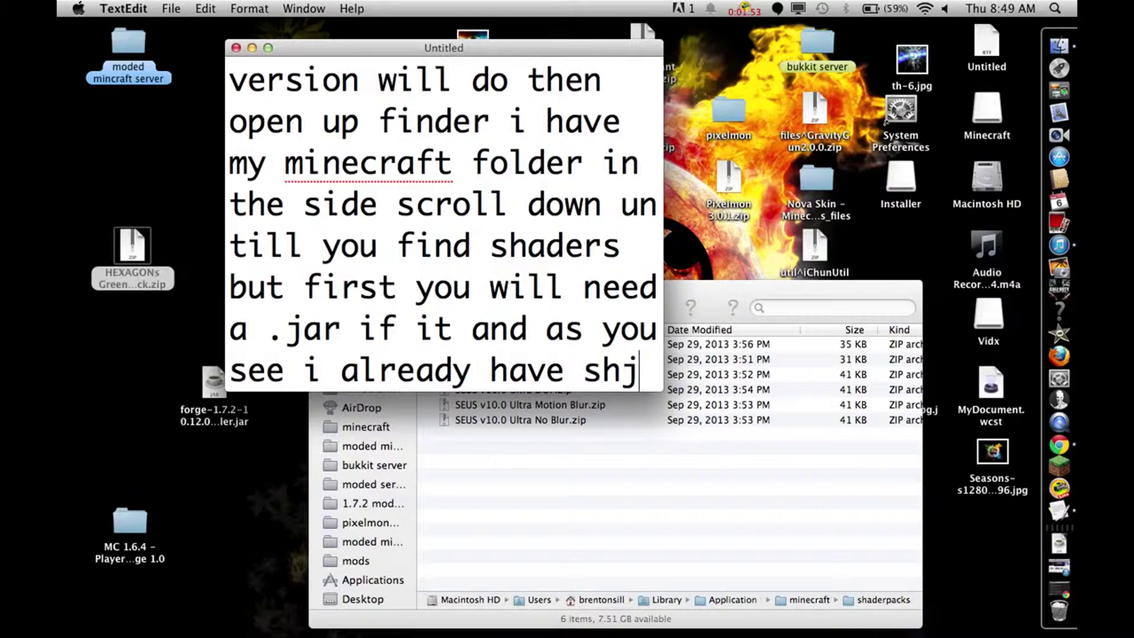
pyautogui.press('BackSpace')
pyautogui.write('aders')
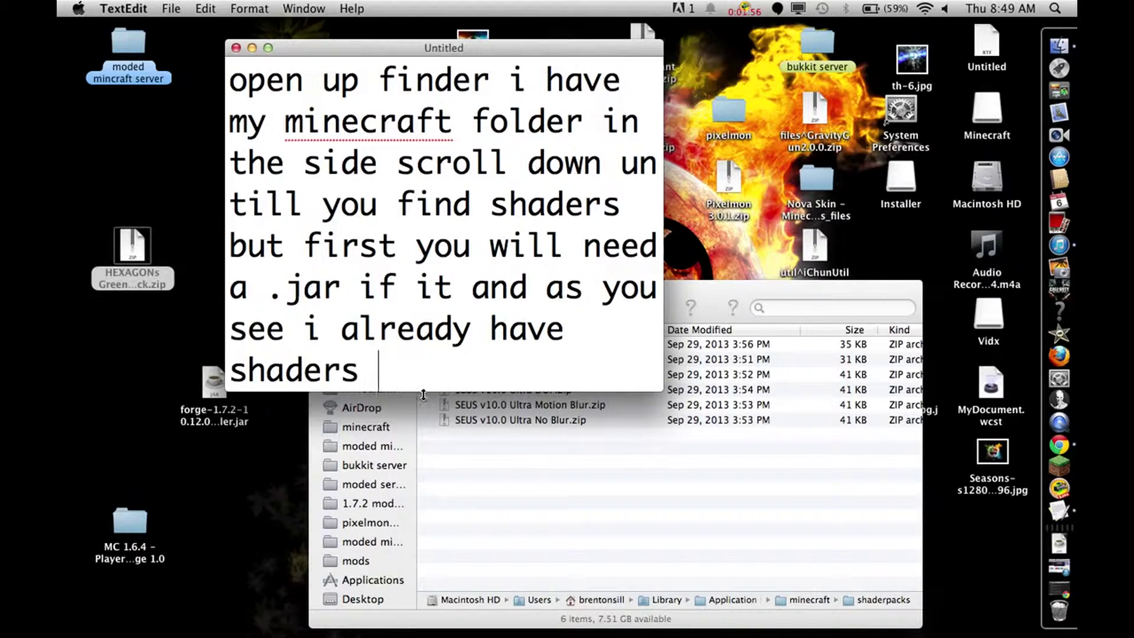
# Step: Add "when you download the file it will be in a .zip" to the note
pyautogui.write(' when you download the file it will')
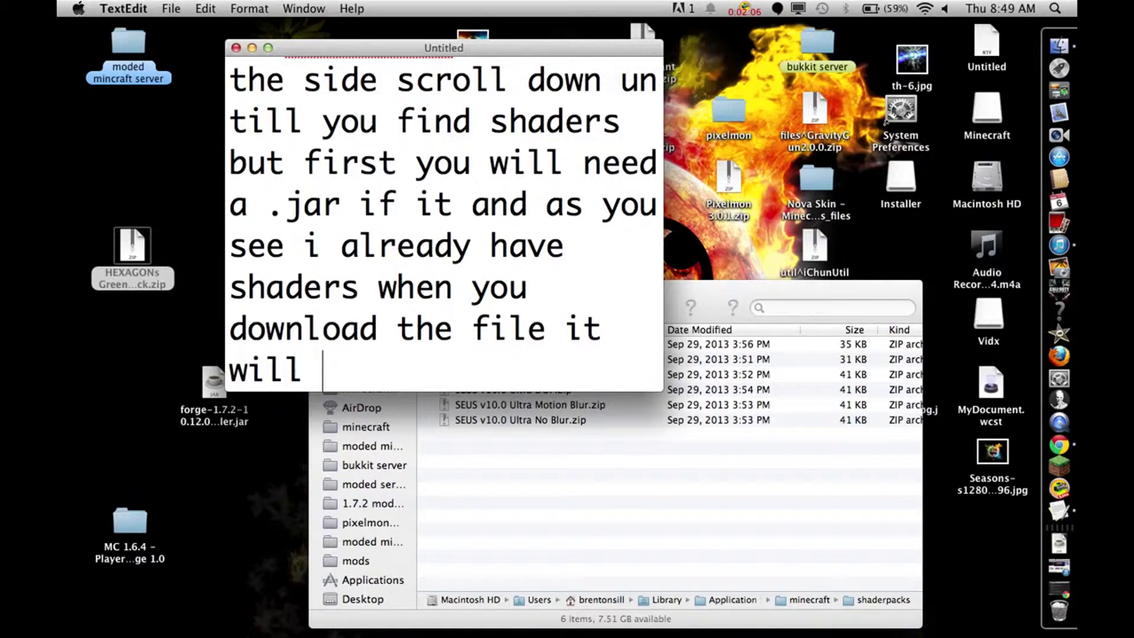
pyautogui.write(' be in a')
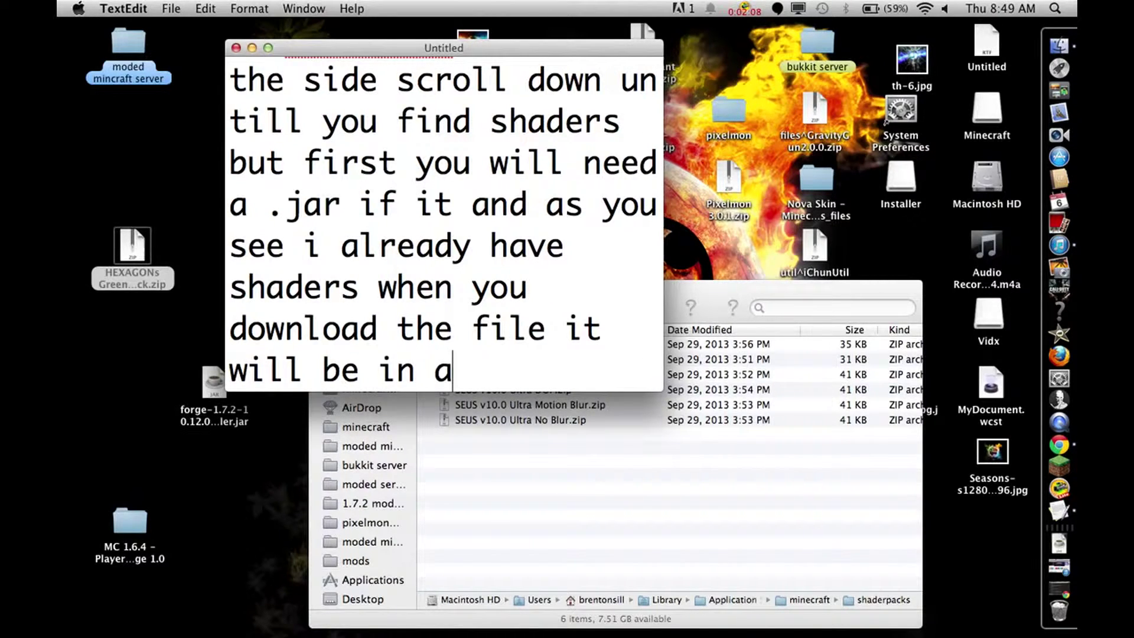
pyautogui.write(' .zip ')
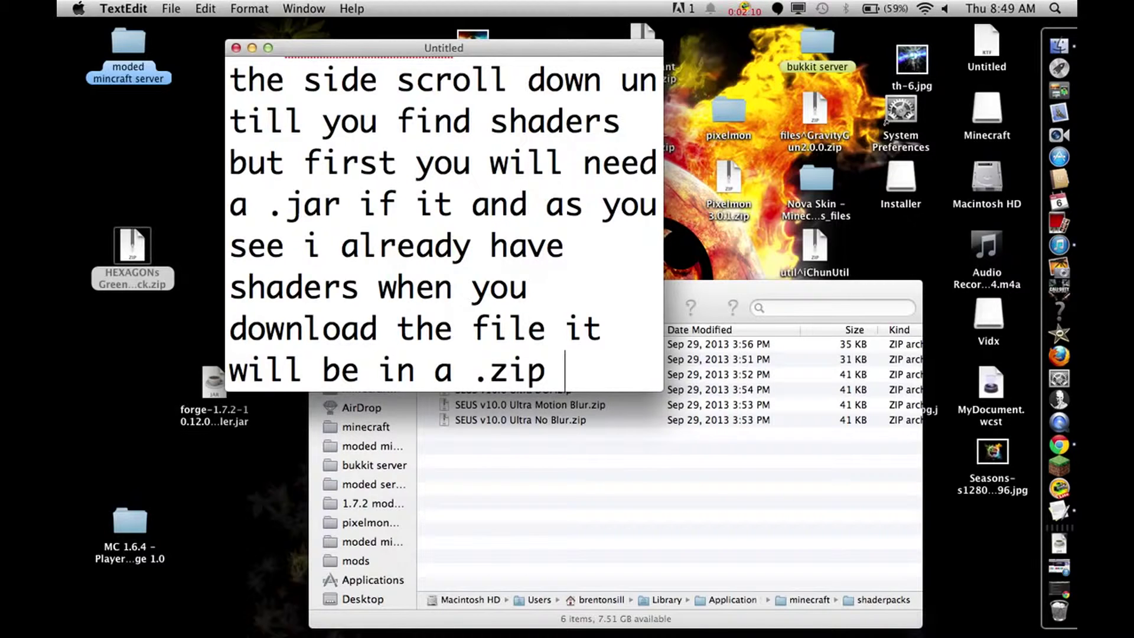
# Step: Continue the note with "do not unzip it no matter what"
pyautogui.write('do not ')
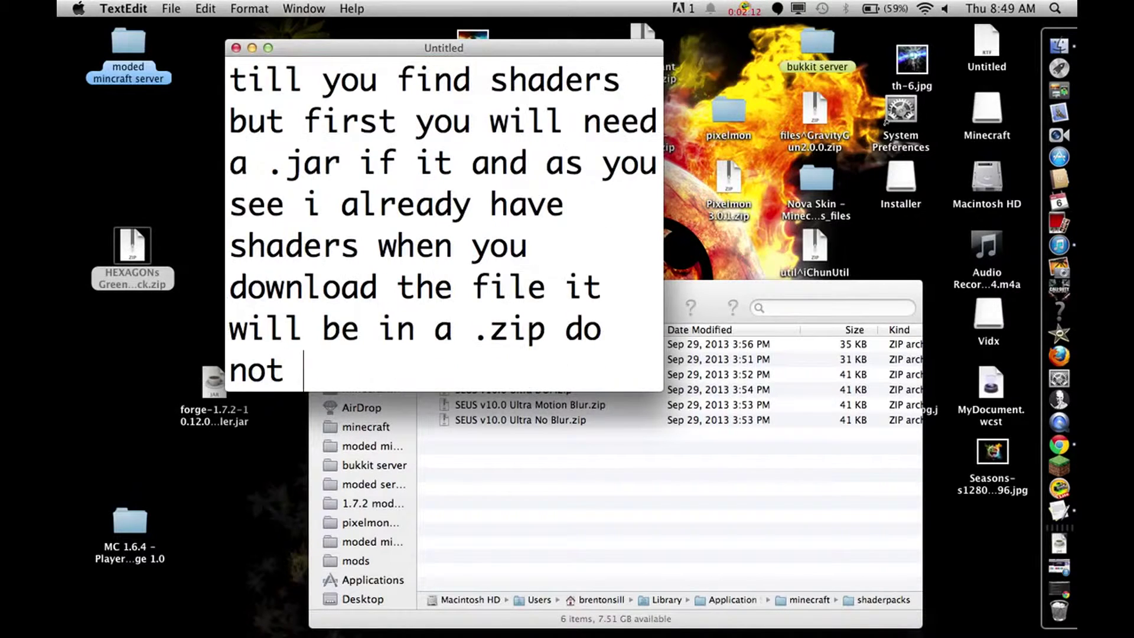
pyautogui.write('unzip it m')
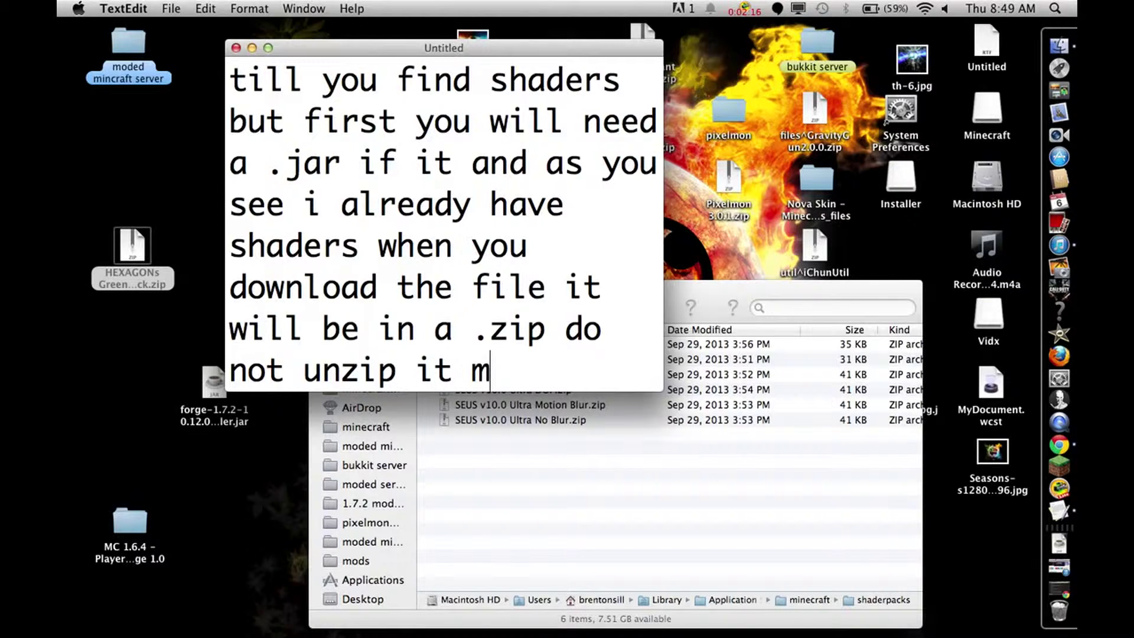
pyautogui.press('BackSpace')
pyautogui.press('BackSpace')
pyautogui.write('no ma')
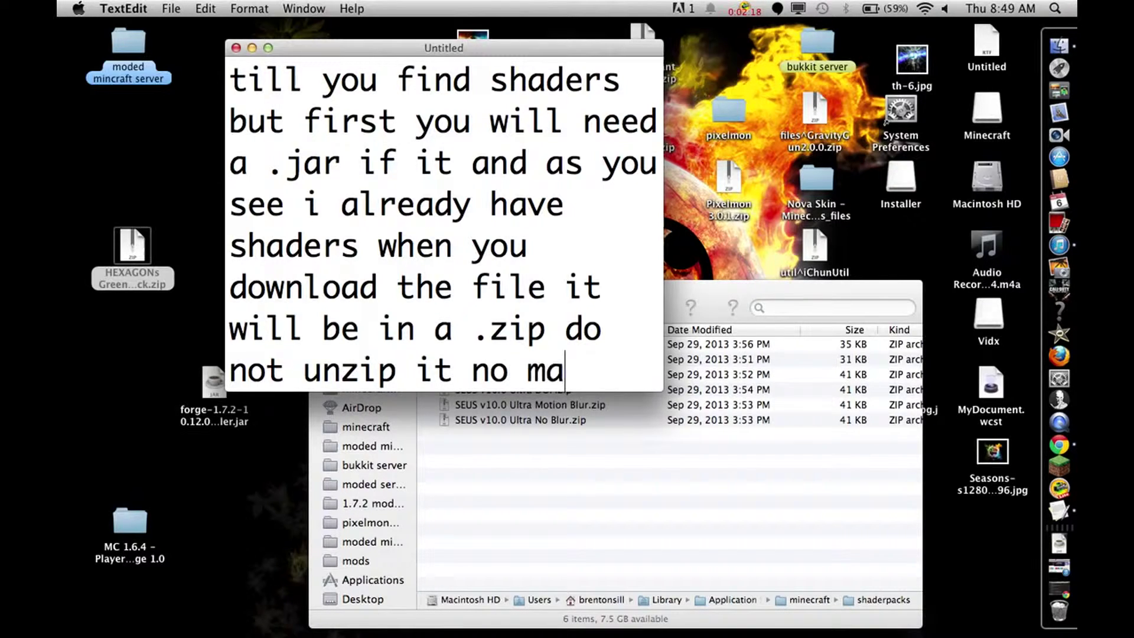
pyautogui.write('tter wha')
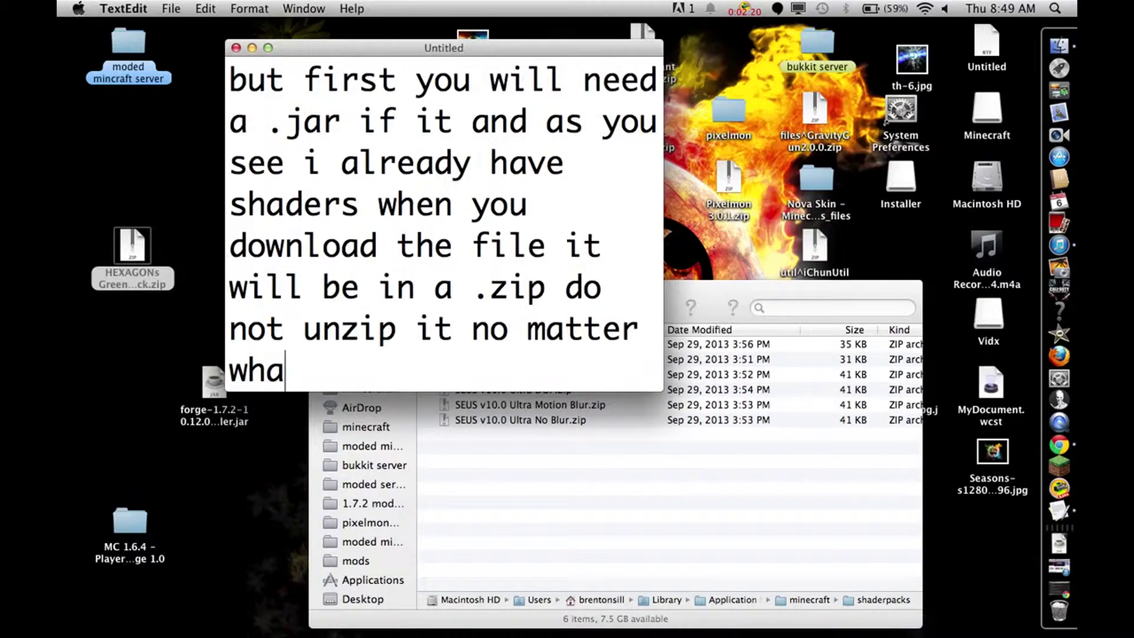
pyautogui.write('t be')
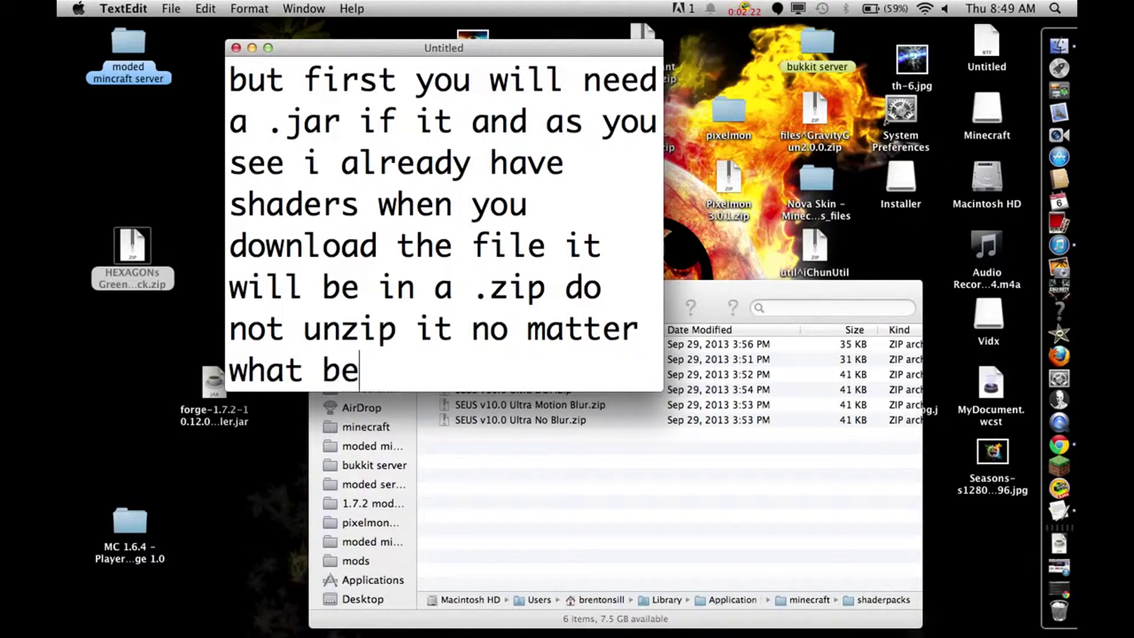
# Step: Add the reason "because mine craft uses the .zip for the file" to the note
pyautogui.write('cause min')
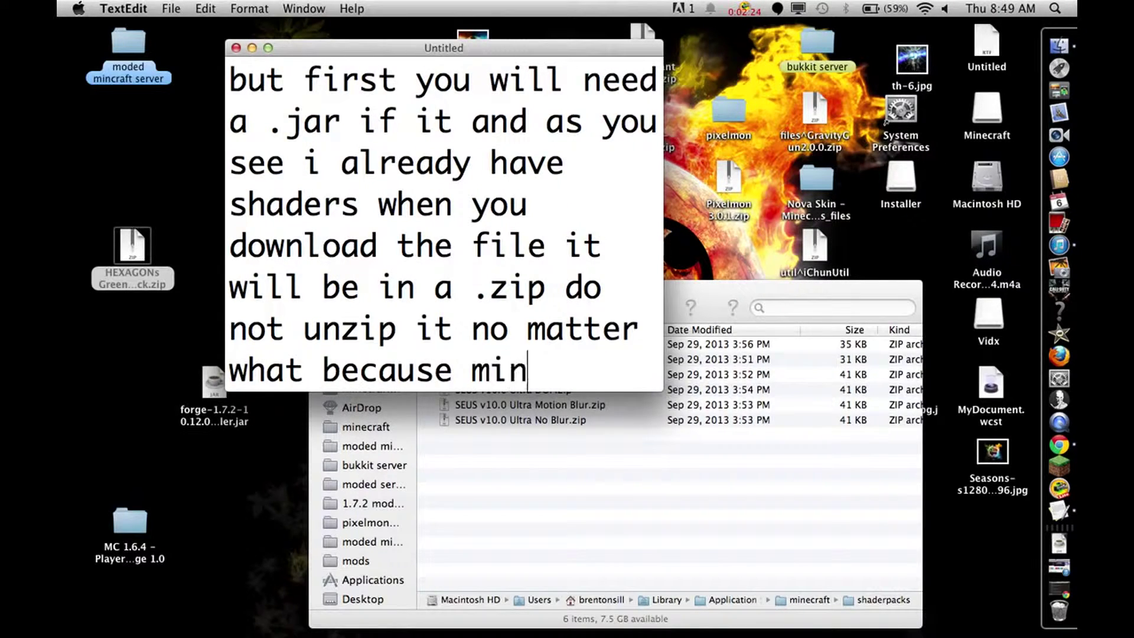
pyautogui.write('e craft use')
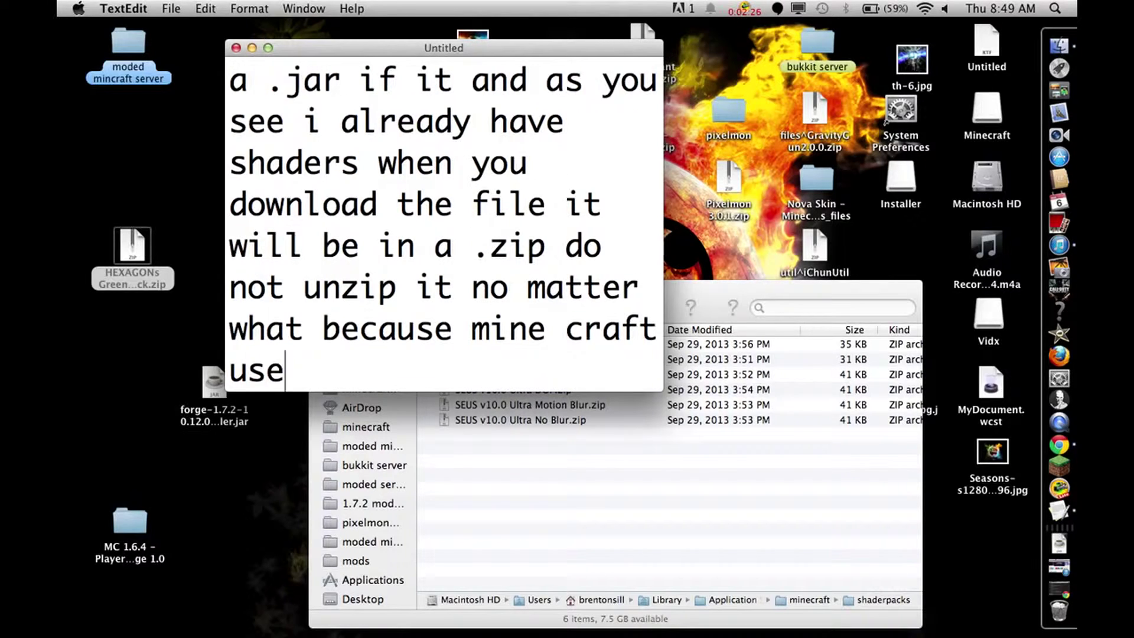
pyautogui.write('s th')
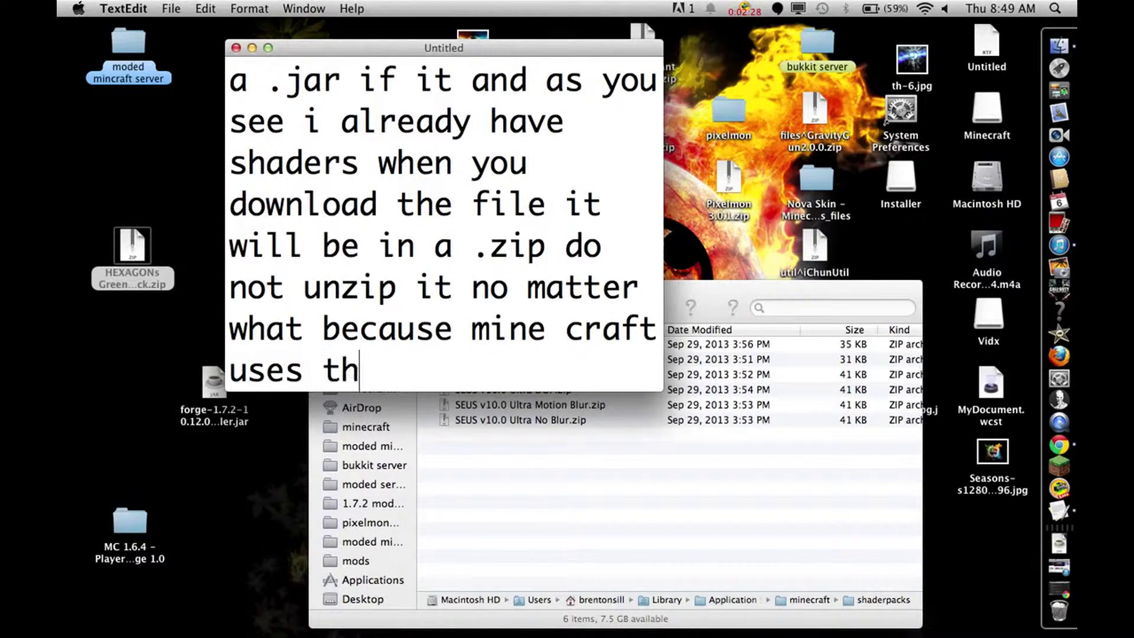
pyautogui.write('e .zip ')
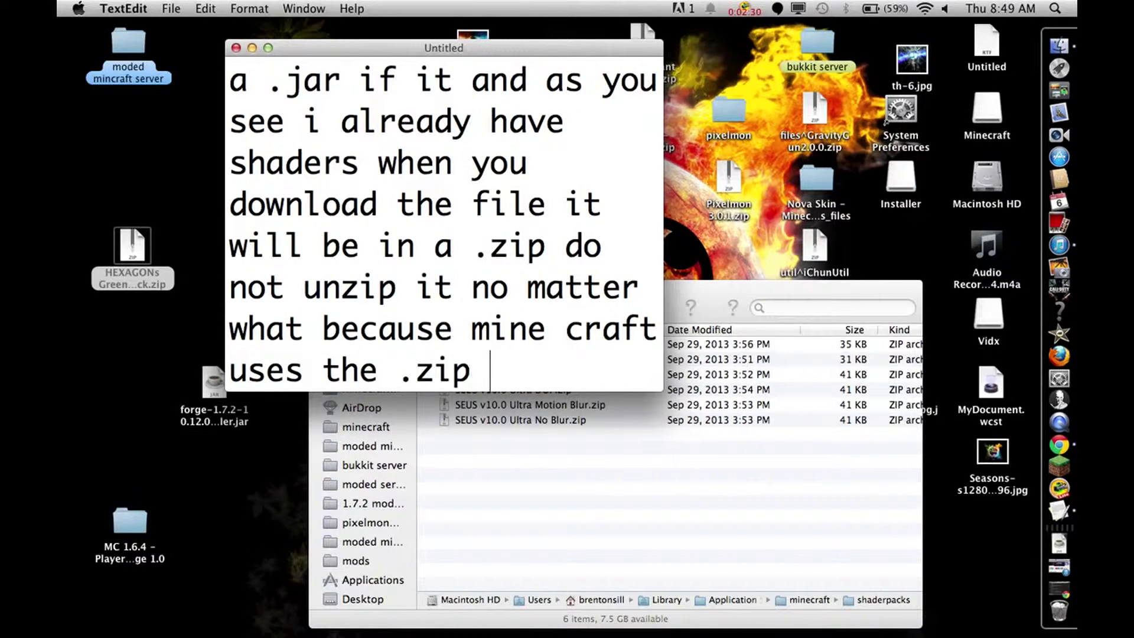
pyautogui.write('for the')
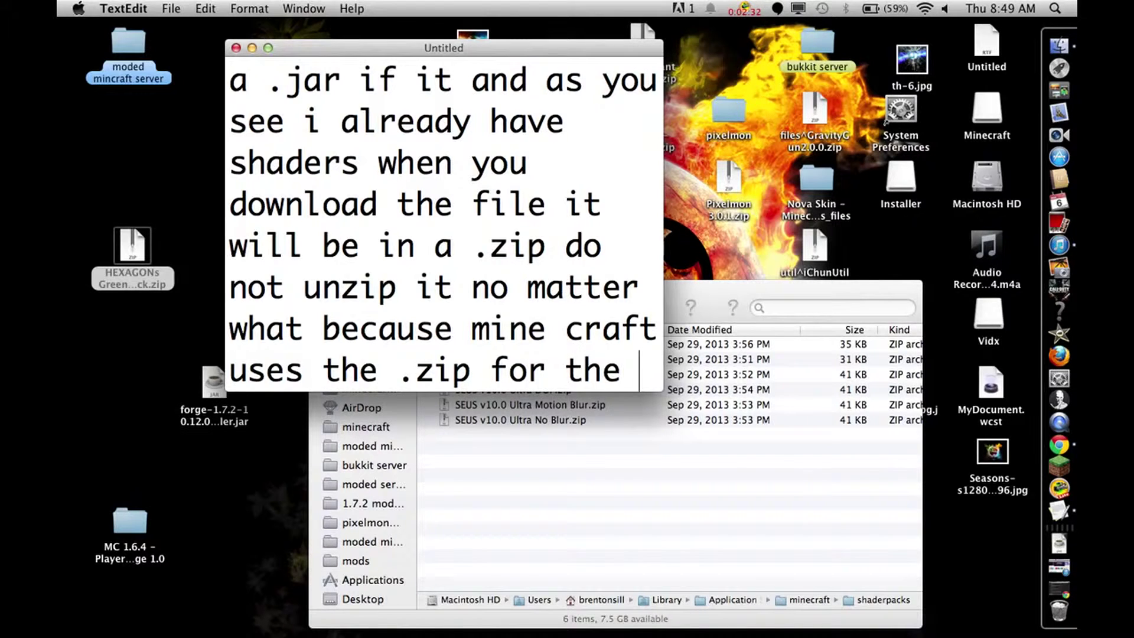
pyautogui.write(' file')
# Step: Move the HEXAGONs Greeny Life Shader Pack.zip from the desktop into the shaderpacks folder and add "just drag the file int to your" to the note
pyautogui.moveTo(132, 249); pyautogui.dragTo(458, 401)
pyautogui.write('j')
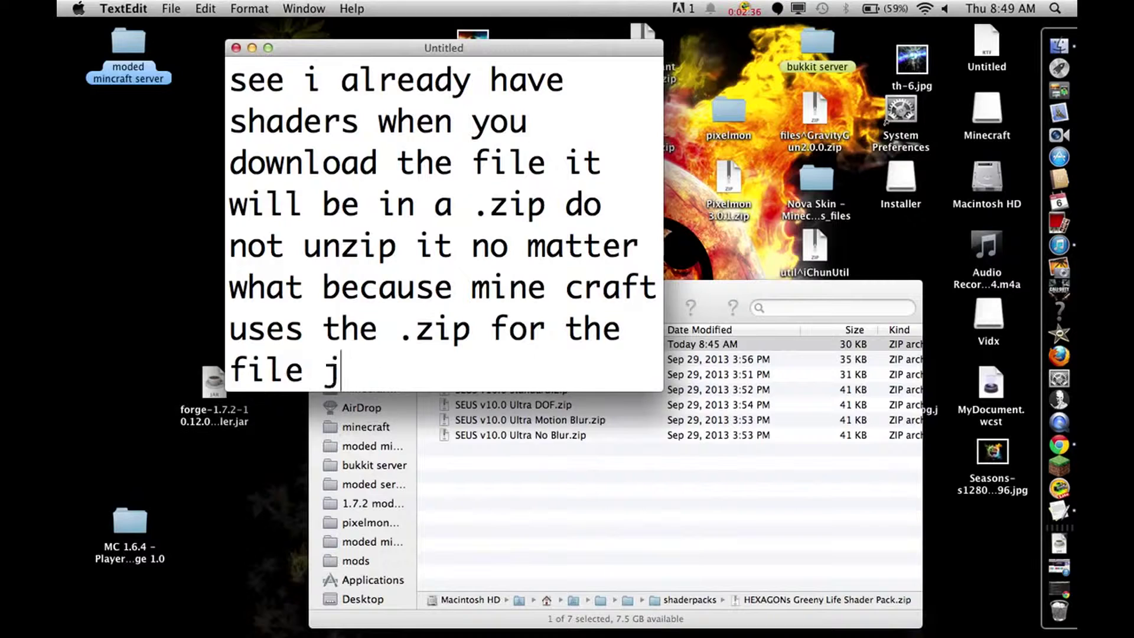
pyautogui.write('ust drag th')
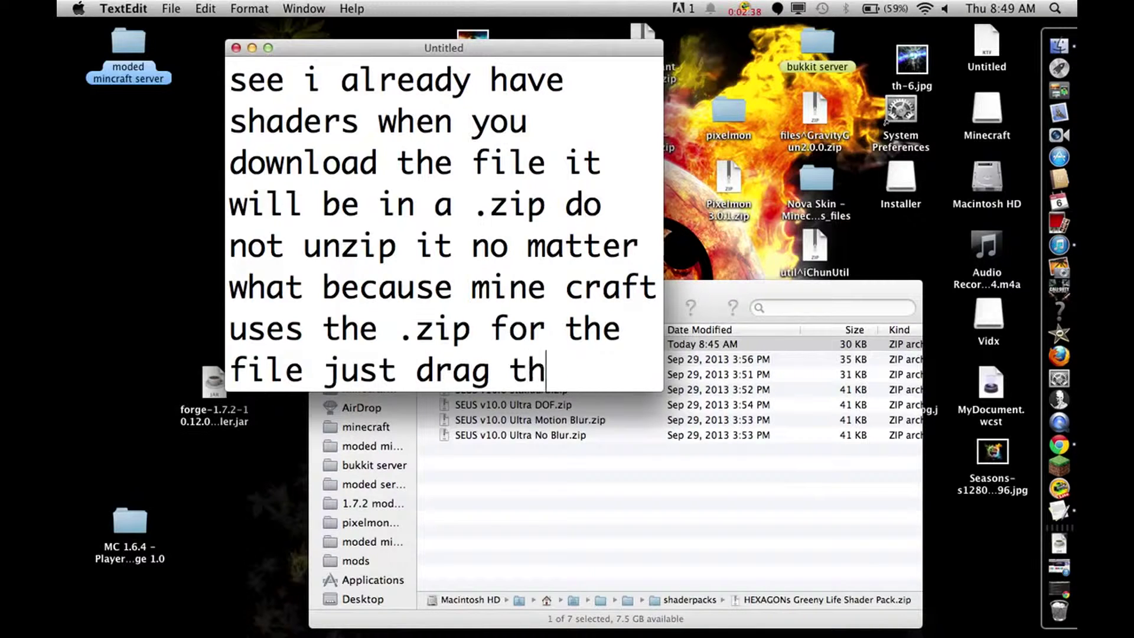
pyautogui.write('e file int ot')
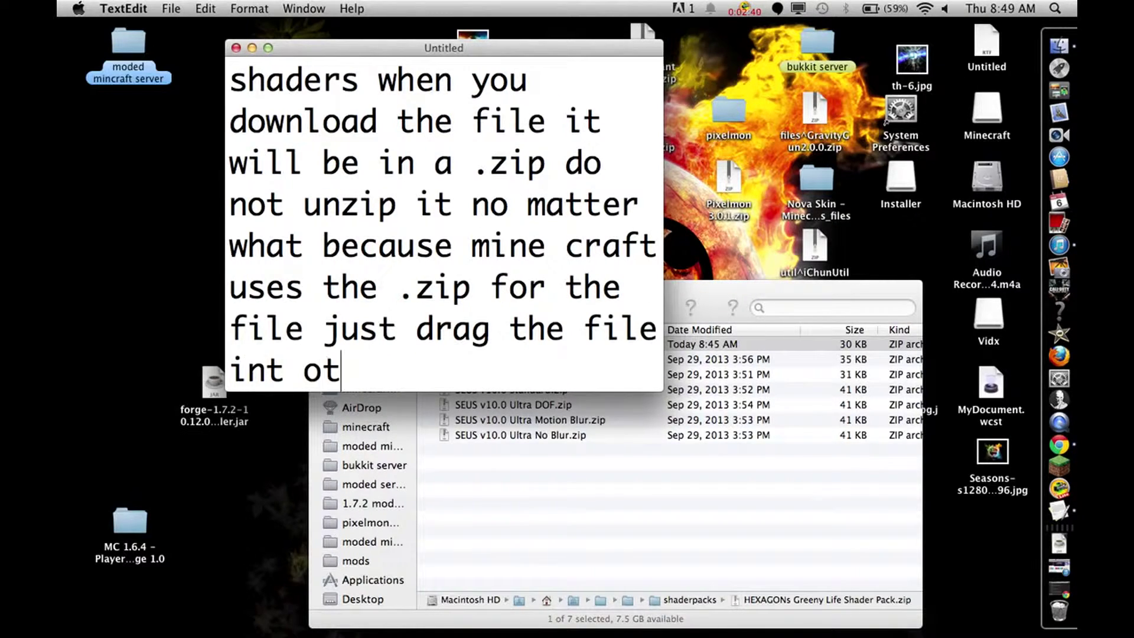
pyautogui.press('BackSpace')
pyautogui.write('ti')
pyautogui.press('BackSpace')
pyautogui.press('BackSpace')
pyautogui.write('o your min')
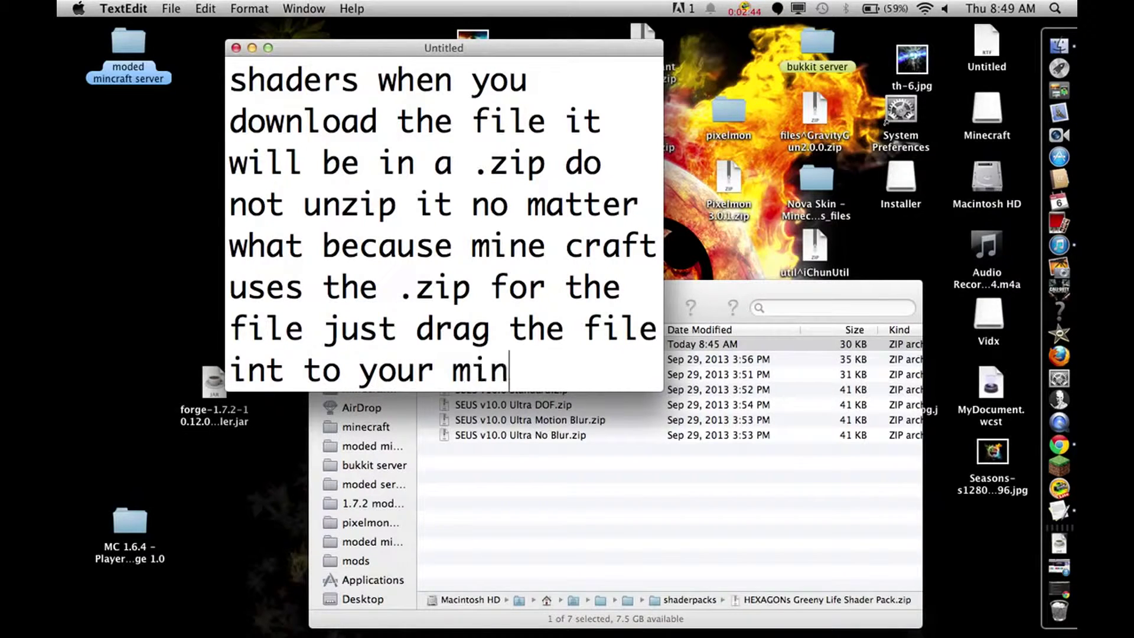
# Step: Complete the drag instruction in the note with "mine craft folders called shaders"
pyautogui.write('ectaft6')
pyautogui.press('BackSpace')
pyautogui.press('BackSpace')
pyautogui.press('BackSpace')
pyautogui.write('ft foe')
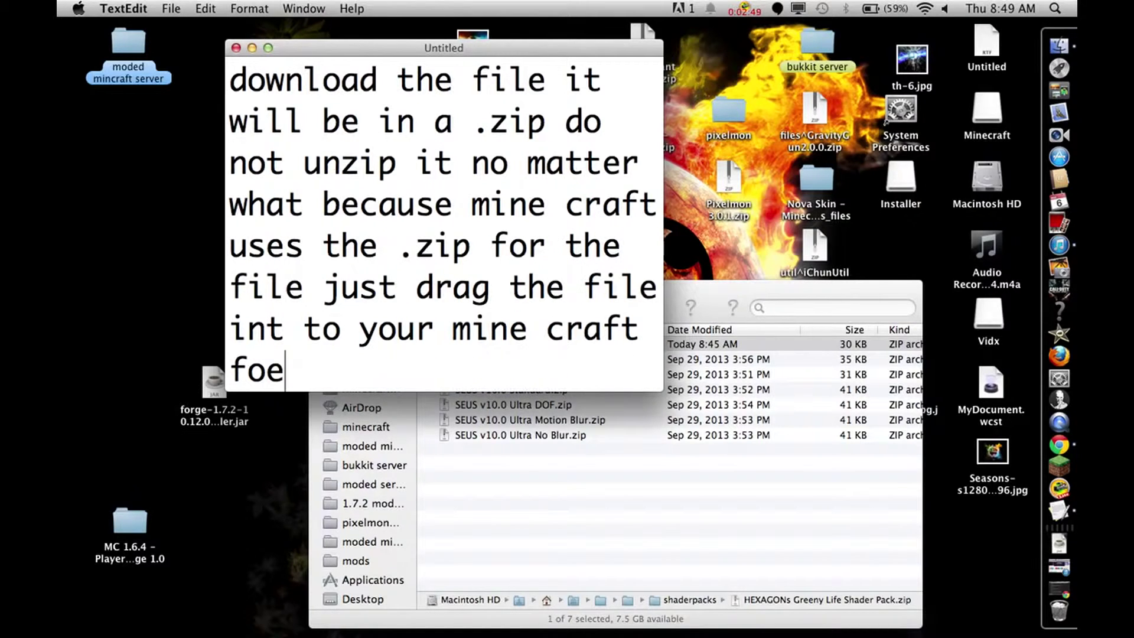
pyautogui.press('BackSpace')
pyautogui.write('lder')
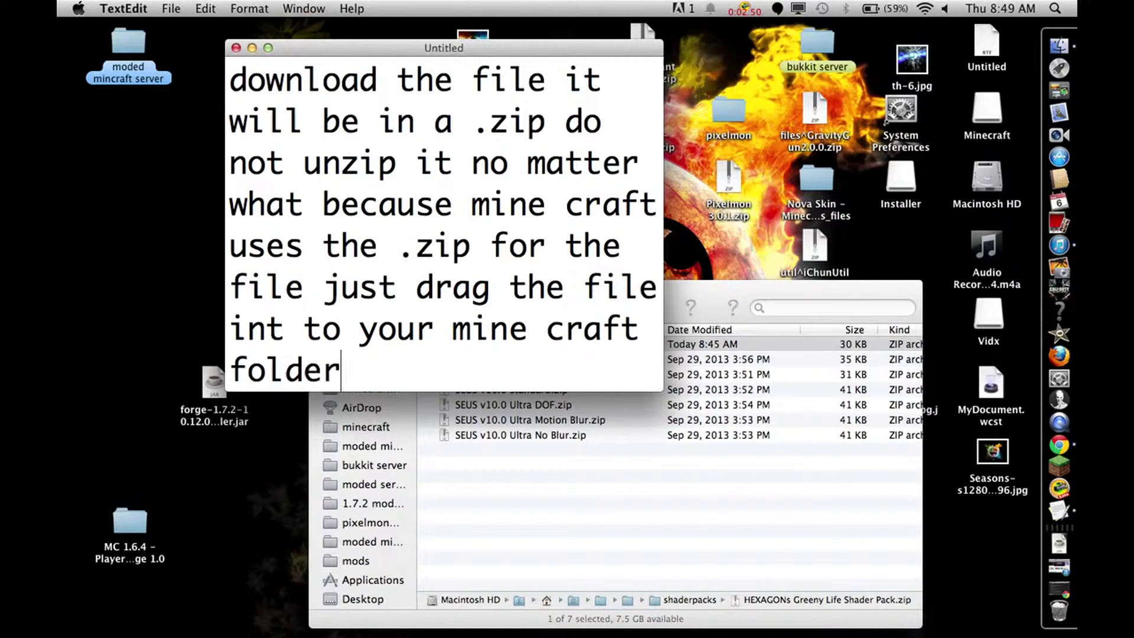
pyautogui.write('s cla')
pyautogui.press('BackSpace')
pyautogui.press('BackSpace')
pyautogui.write('allde')
pyautogui.press('BackSpace')
pyautogui.press('BackSpace')
pyautogui.write('ed shaders but i')
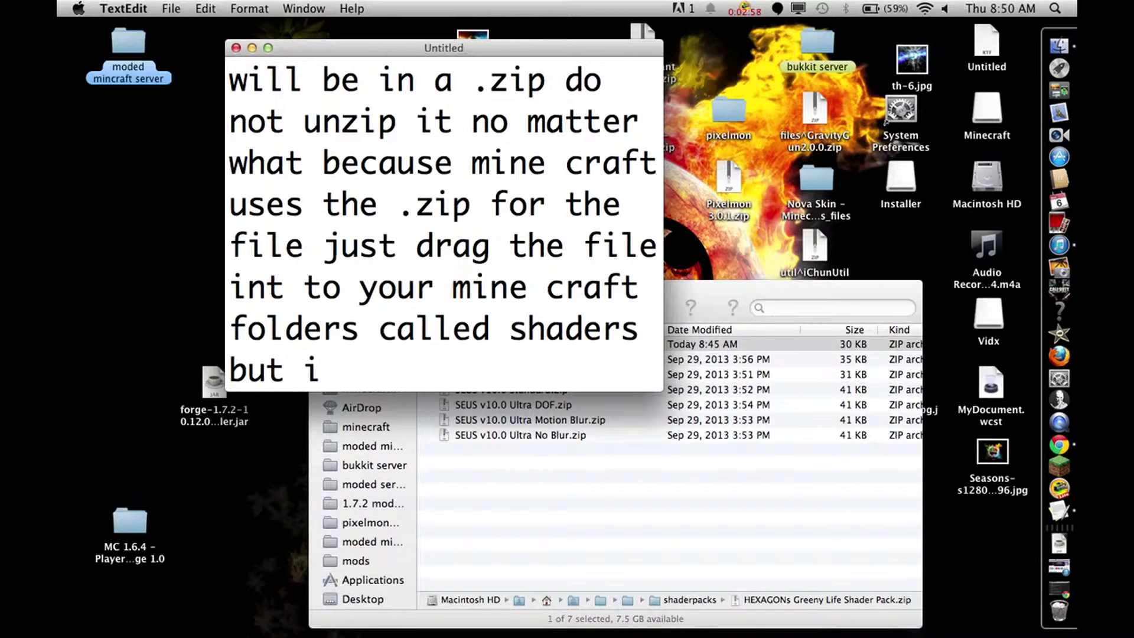
# Step: Continue the note with "but if you don not have the shaders un zip the download"
pyautogui.write('if yo')
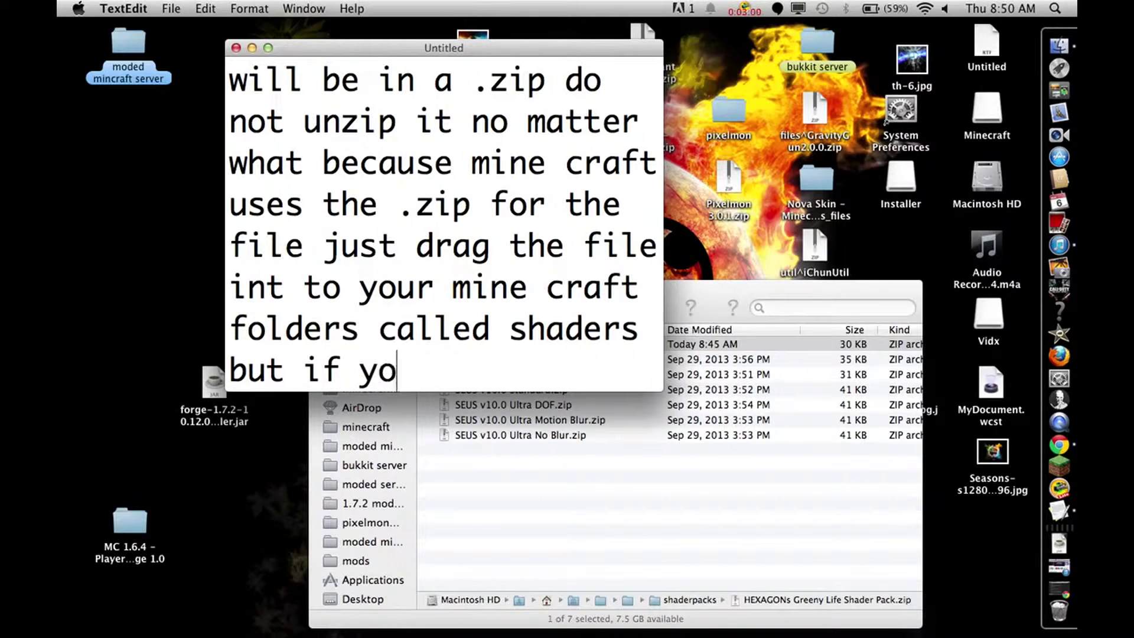
pyautogui.write('u don not ha')
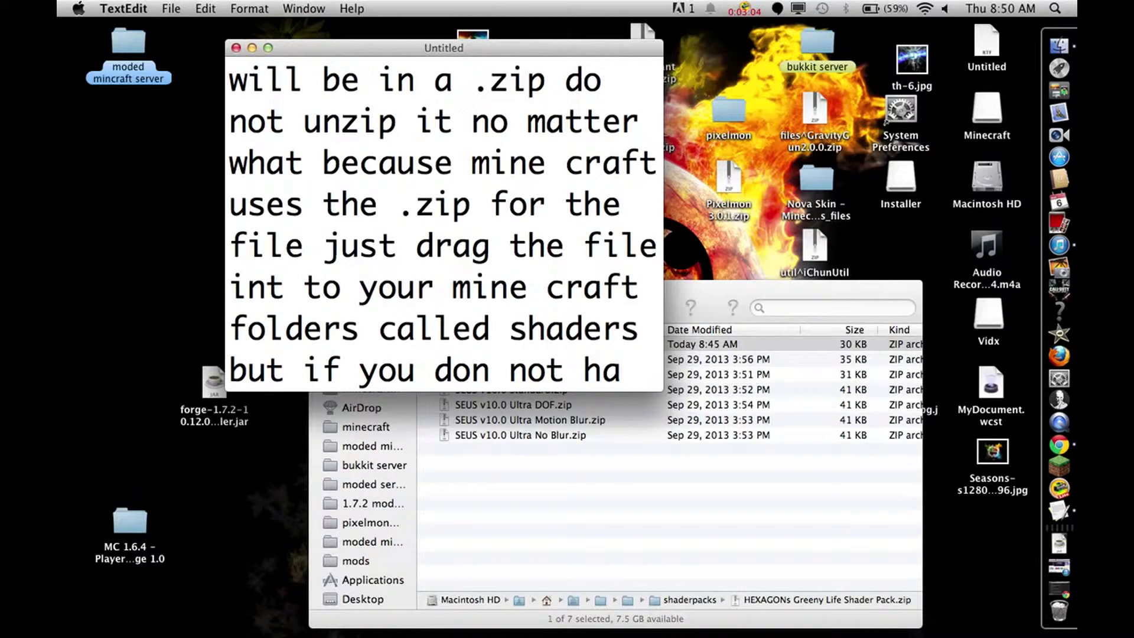
pyautogui.write('ve the ')
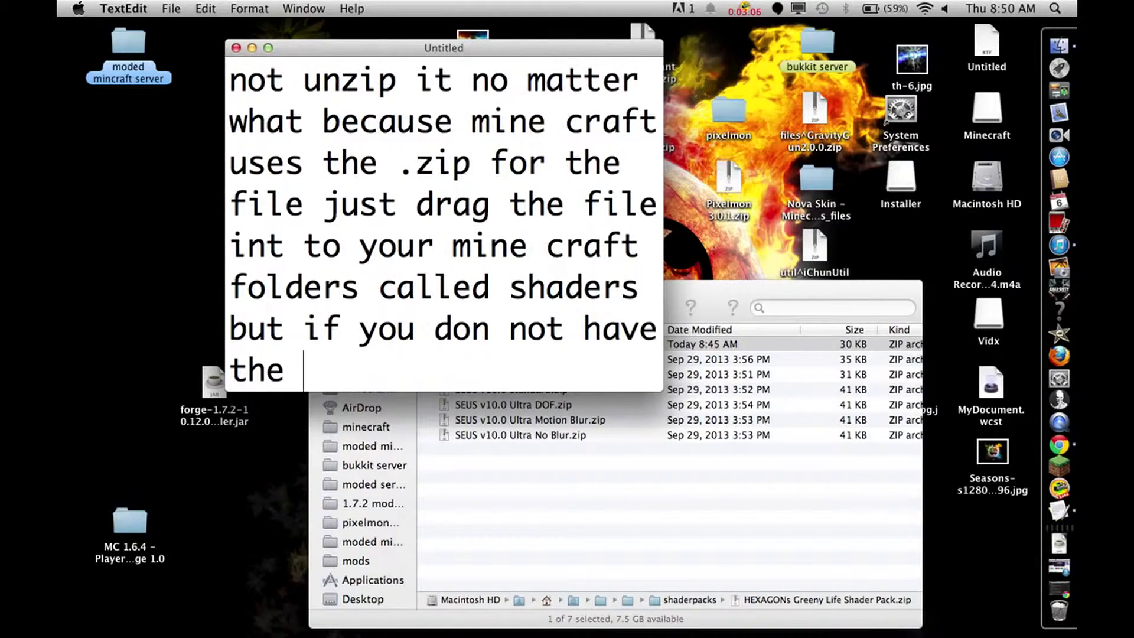
pyautogui.write('shaders un zi')
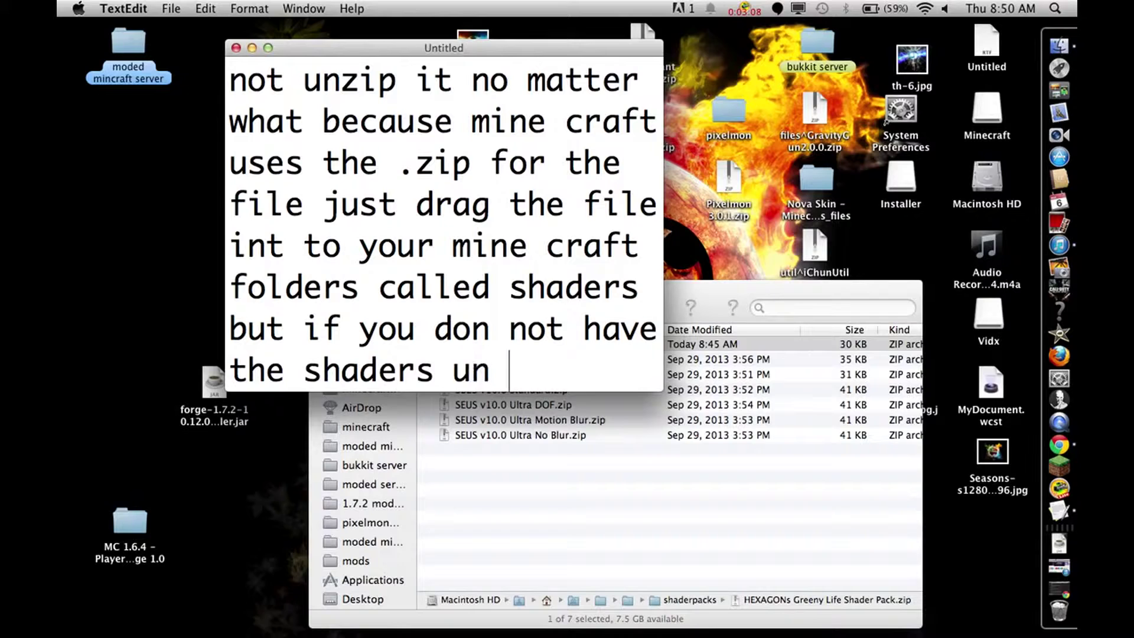
pyautogui.press('BackSpace')
pyautogui.press('BackSpace')
pyautogui.write('zip i')
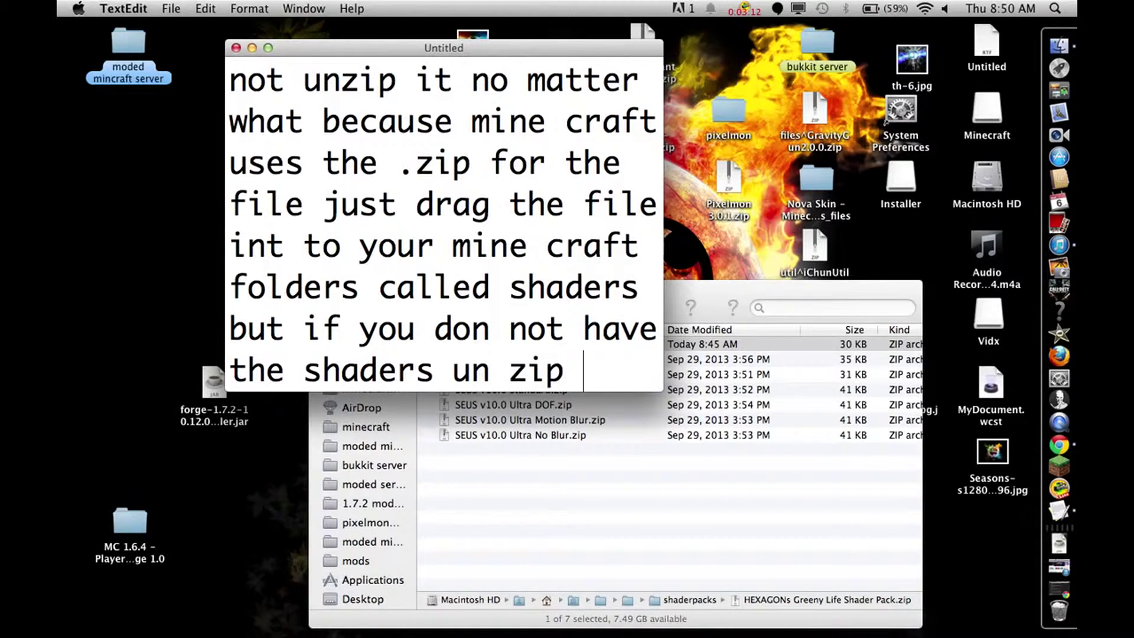
pyautogui.press('BackSpace')
pyautogui.write('hte')
pyautogui.press('BackSpace')
pyautogui.press('BackSpace')
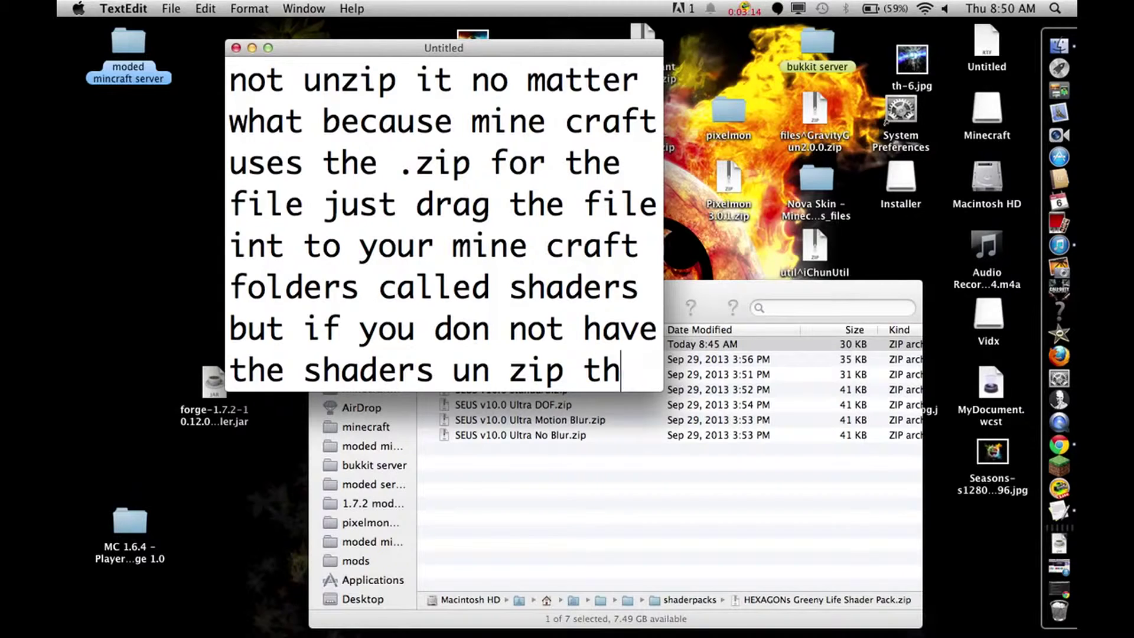
pyautogui.write('e download')
# Step: Switch to Finder, unzip HEXAGONs Greeny Life Shader Pack.zip in shaderpacks, and move the extracted shaders folder to the desktop
pyautogui.click(568, 487)
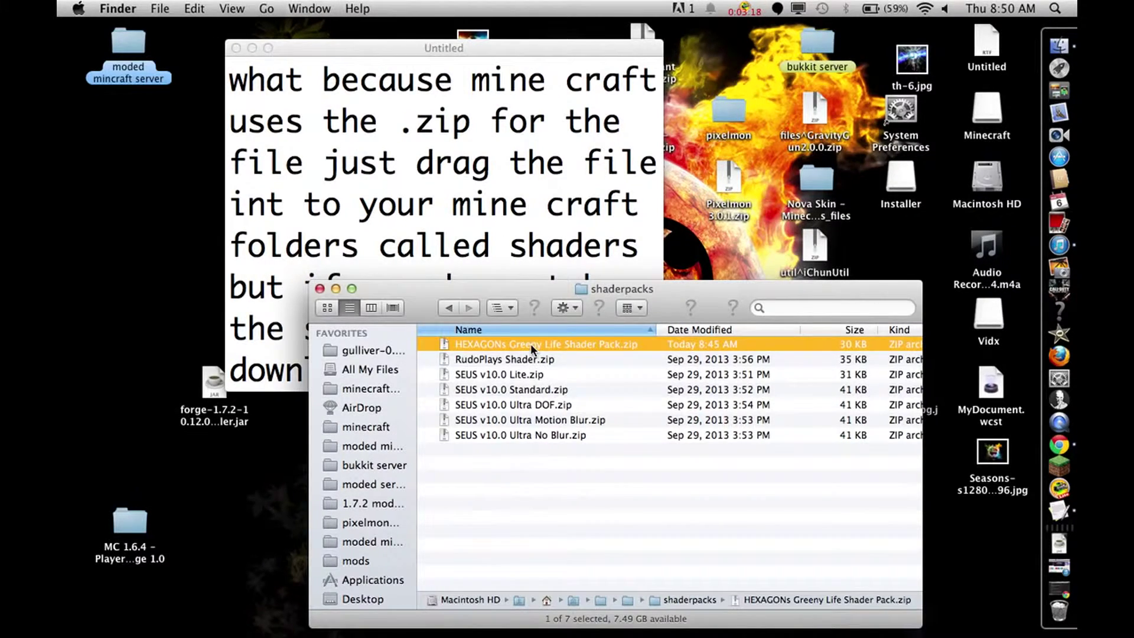
pyautogui.doubleClick(531, 344)
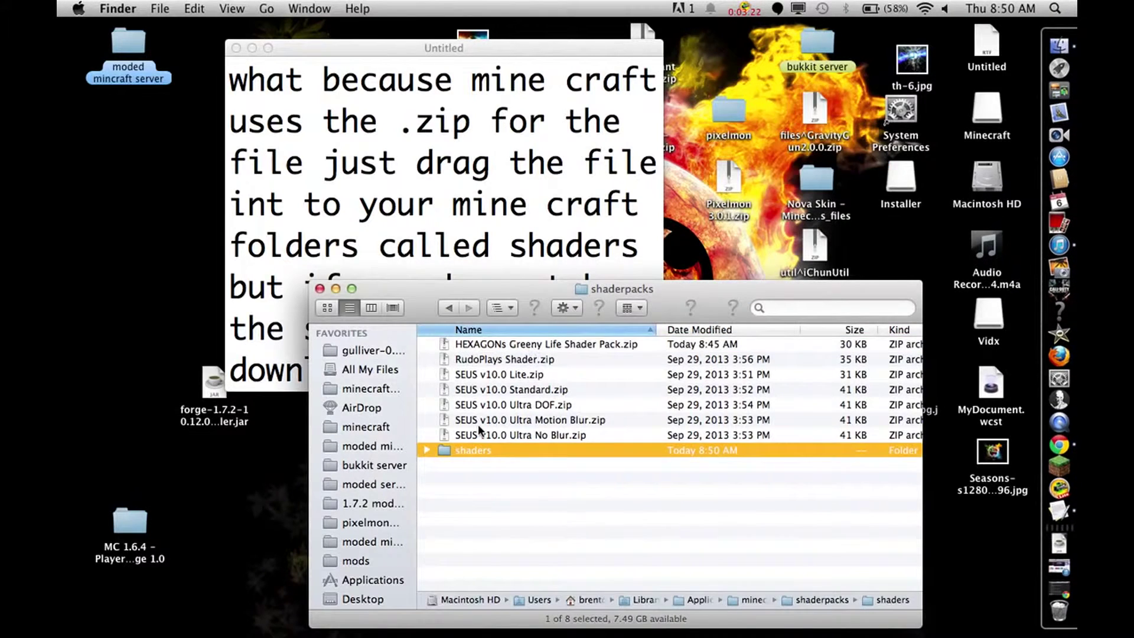
pyautogui.moveTo(473, 450); pyautogui.dragTo(151, 279)
# Step: Return to the TextEdit note and add "it will give you a shaders folder", correcting the spelling of "folder"
pyautogui.click(369, 256)
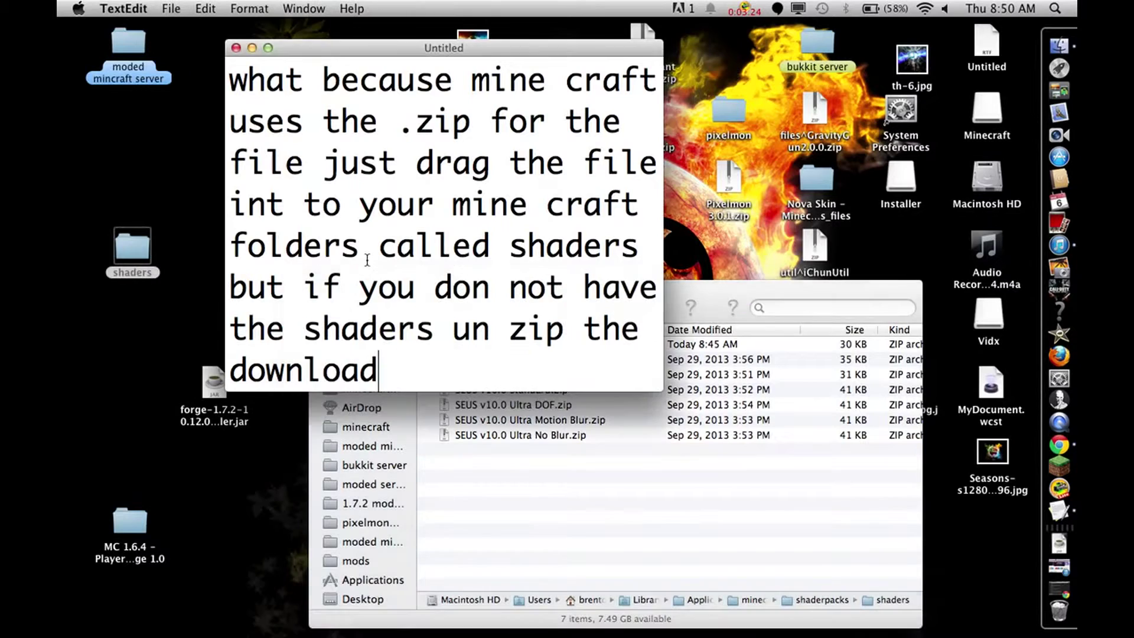
pyautogui.write('it will giv')
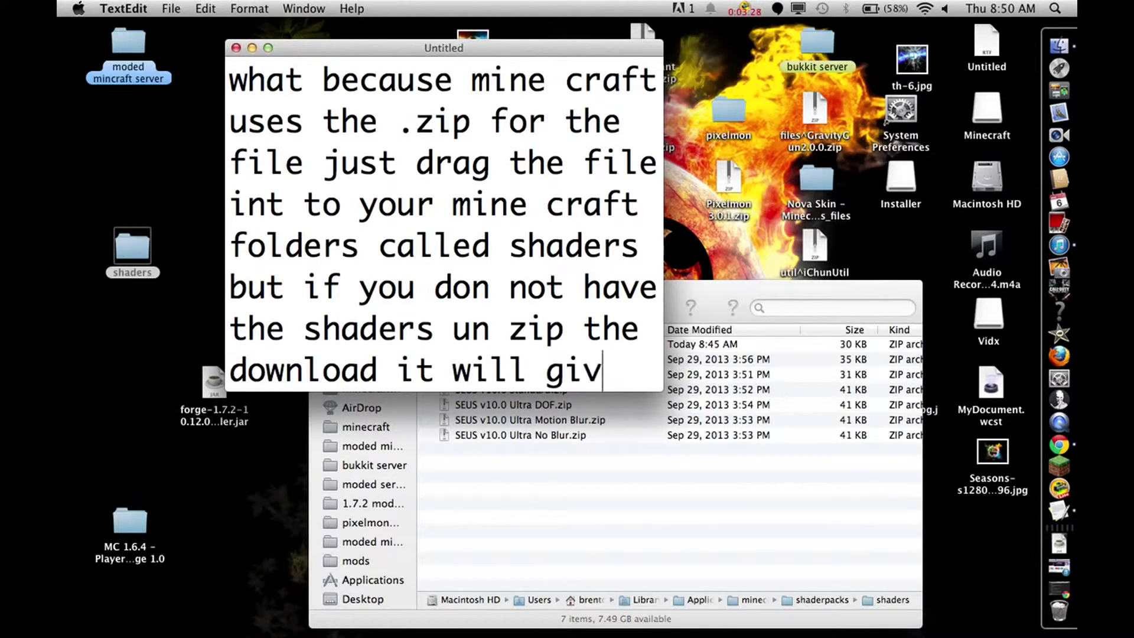
pyautogui.write('e you a ')
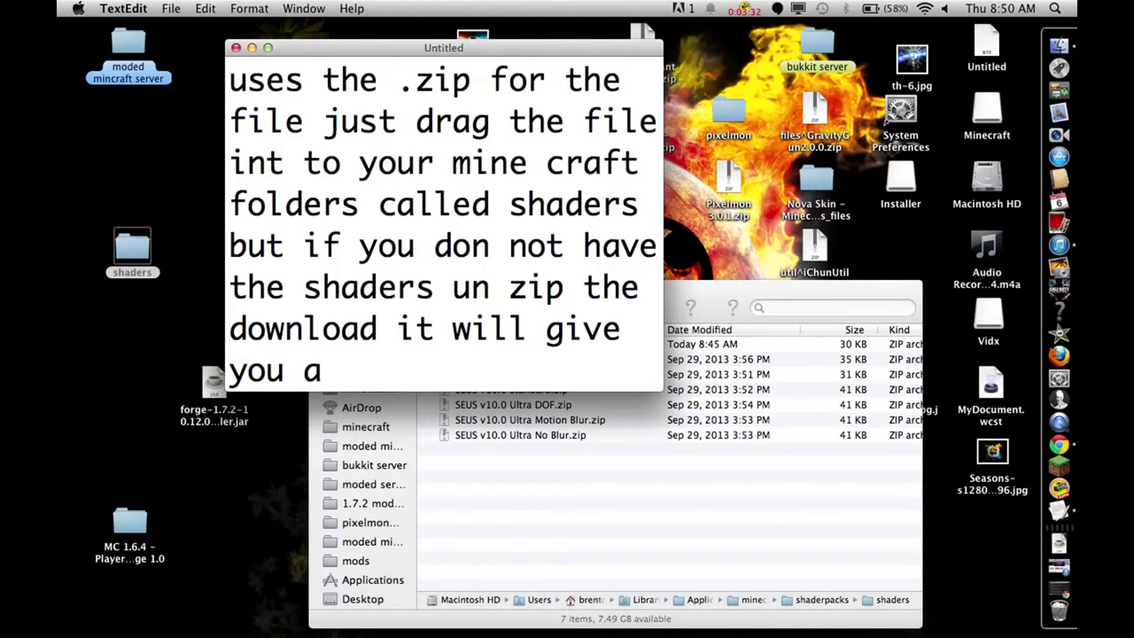
pyautogui.write('shaders foleder')
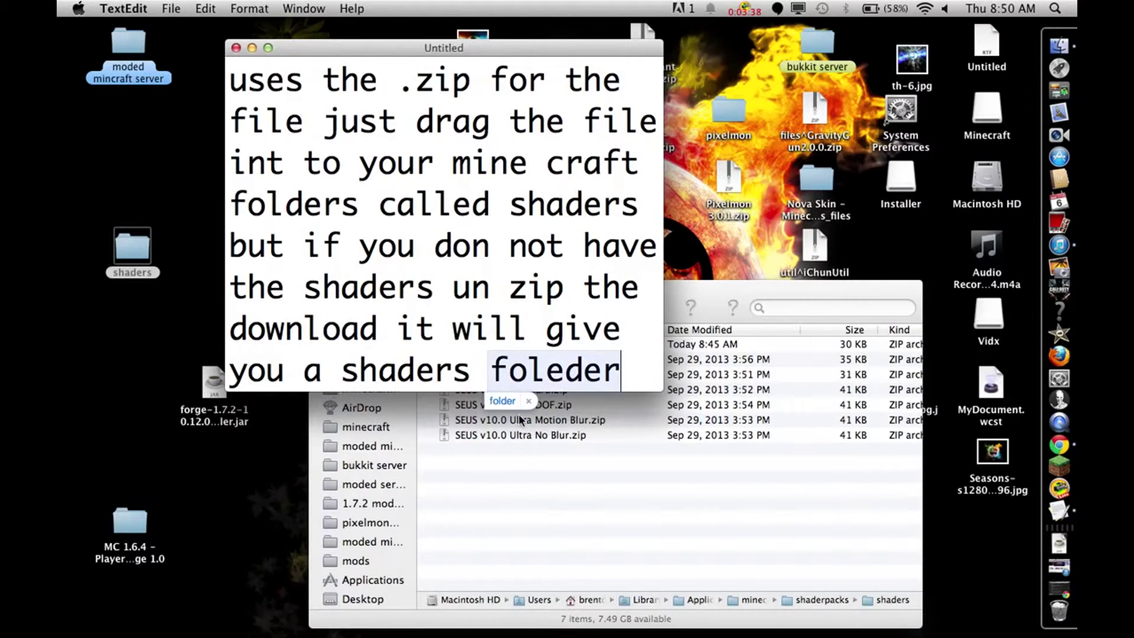
pyautogui.click(503, 401)
# Step: Open the shaders folder on the desktop in Finder, look through its files, and close its window
pyautogui.click(119, 235)
pyautogui.doubleClick(119, 236)
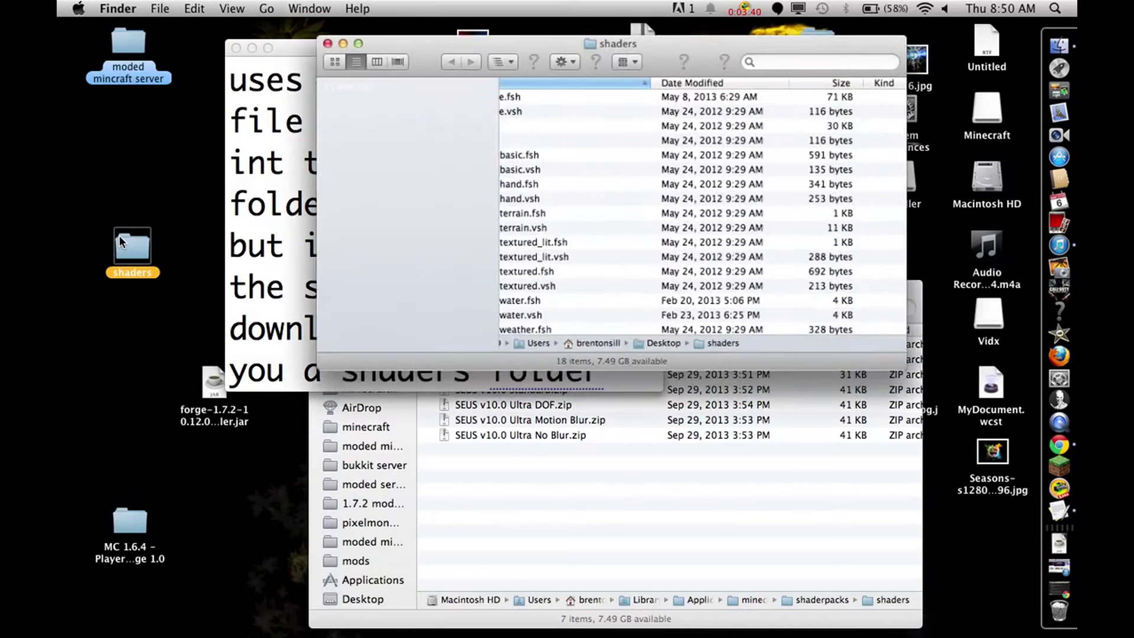
pyautogui.scroll(-2, 612, 233)
pyautogui.scroll(2, 612, 233)
pyautogui.hscroll(1, 612, 232)
pyautogui.click(336, 34)
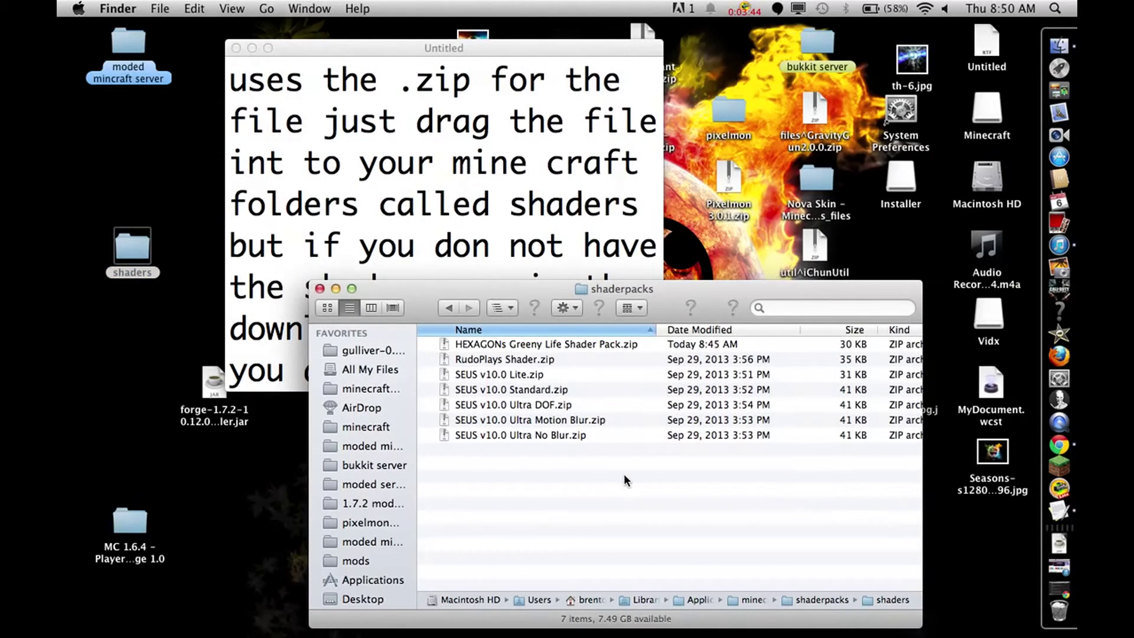
# Step: Return to the TextEdit note and end its last sentence with a period
pyautogui.click(597, 263)
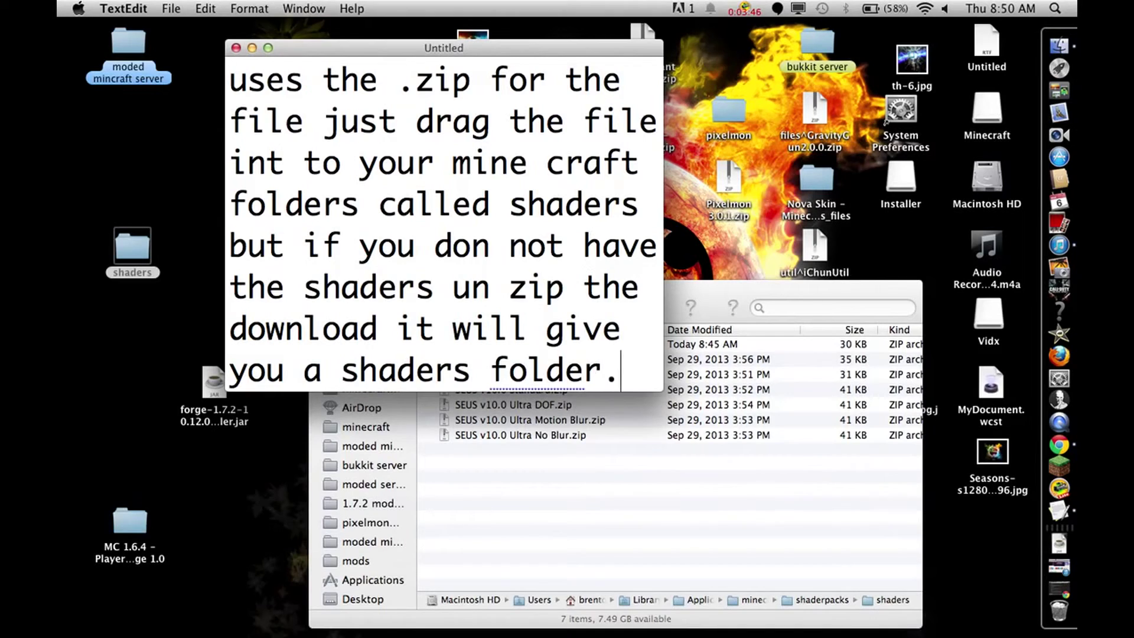